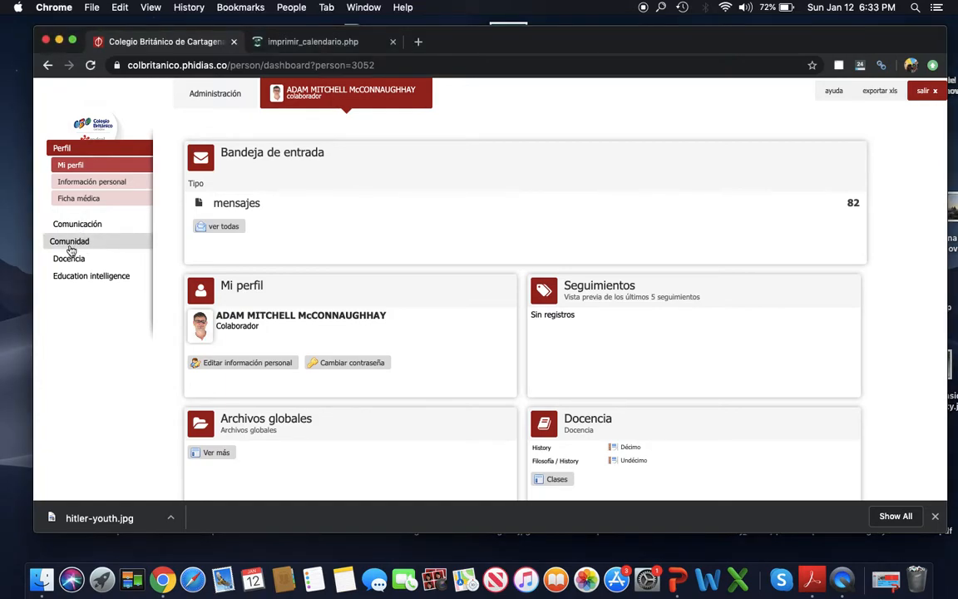
Step: Open the Evaluaciones page of the Décimo History class
left_click(66, 261)
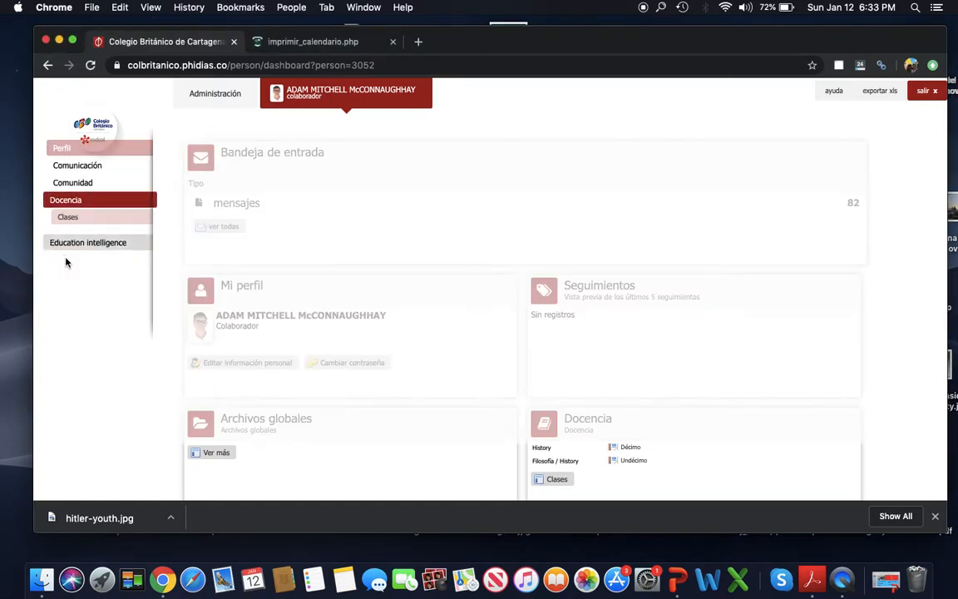
left_click(70, 219)
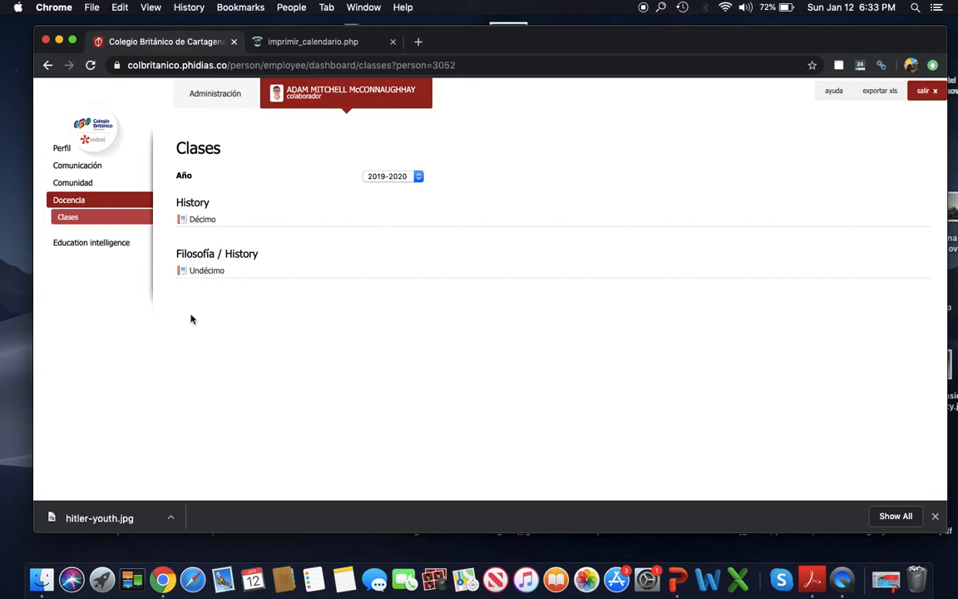
left_click(204, 221)
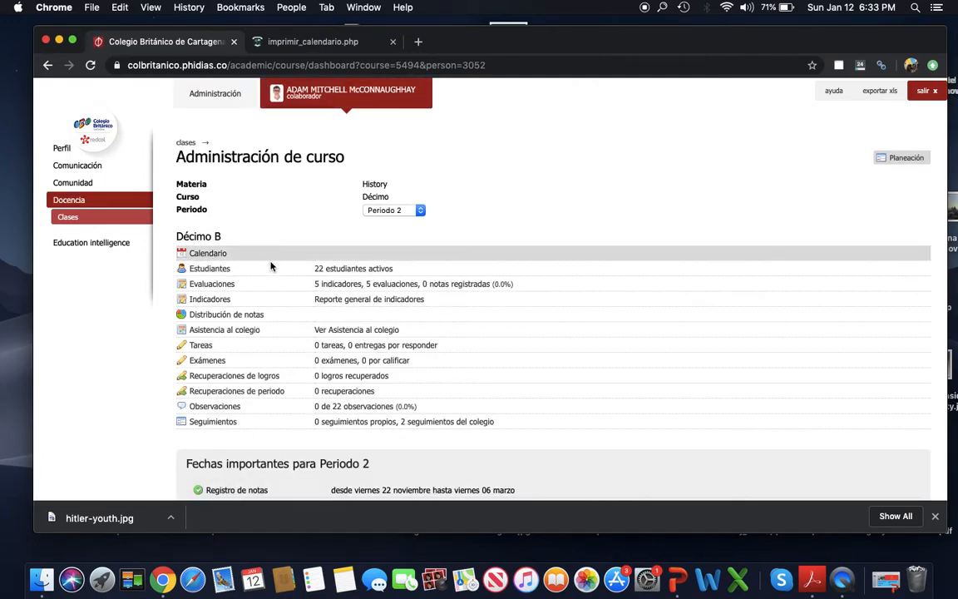
left_click(222, 288)
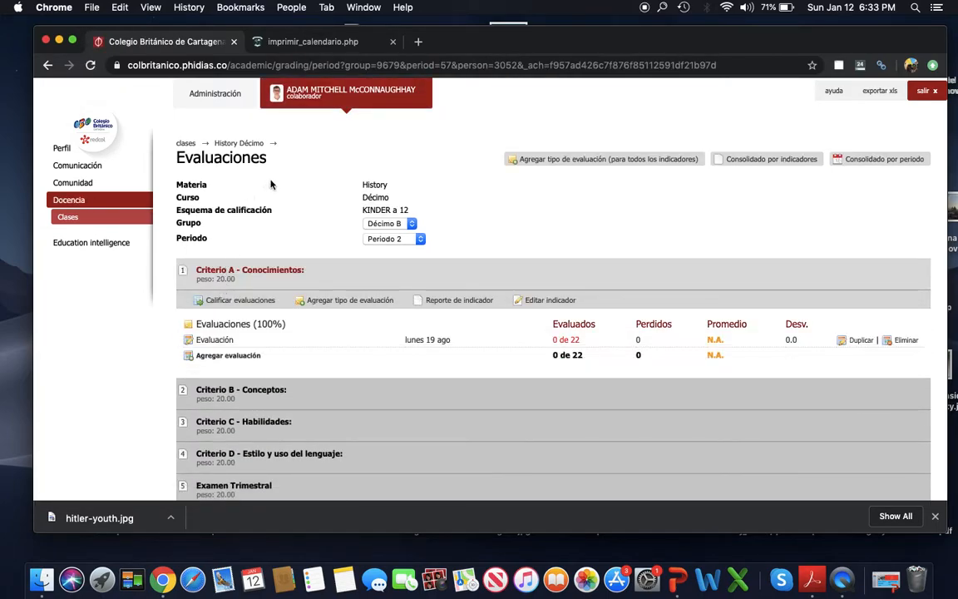
Step: Review the Periodo 1 evaluations under Criterio B - Conceptos, and return the evaluations page to Periodo 2
left_click(370, 241)
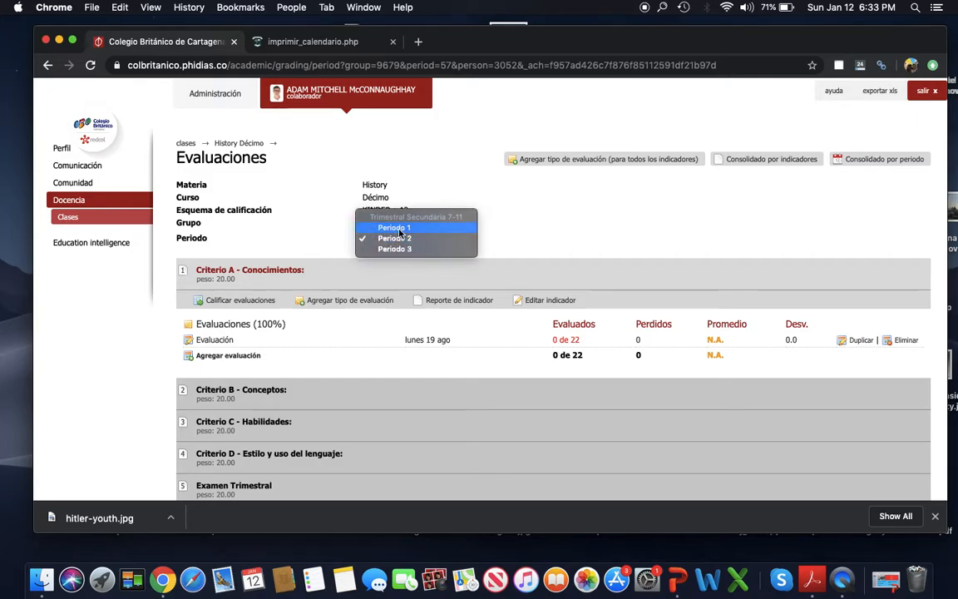
left_click(399, 228)
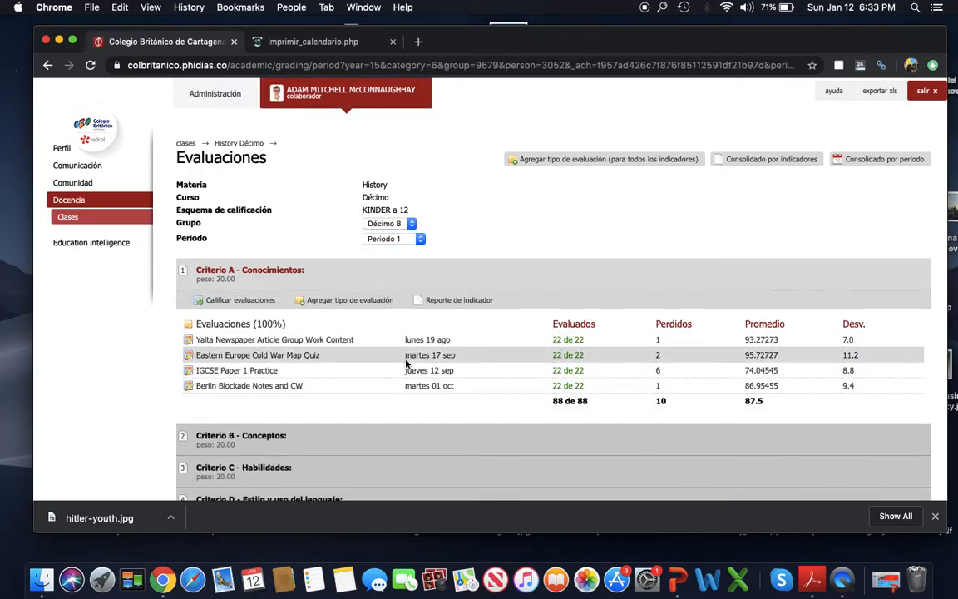
scroll(407, 364, "down", 2)
left_click(406, 364)
scroll(391, 366, "up", 2)
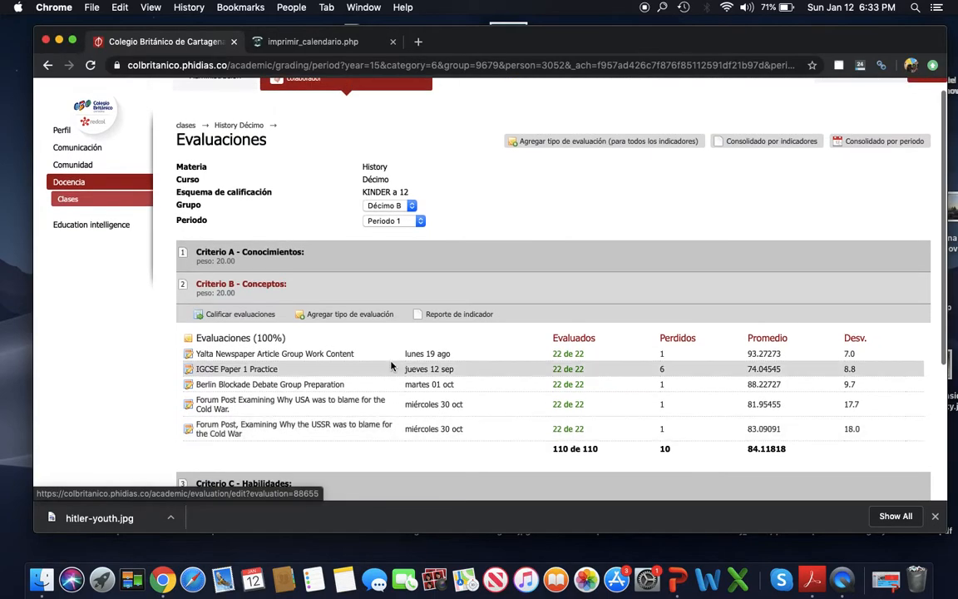
left_click(388, 206)
left_click(441, 216)
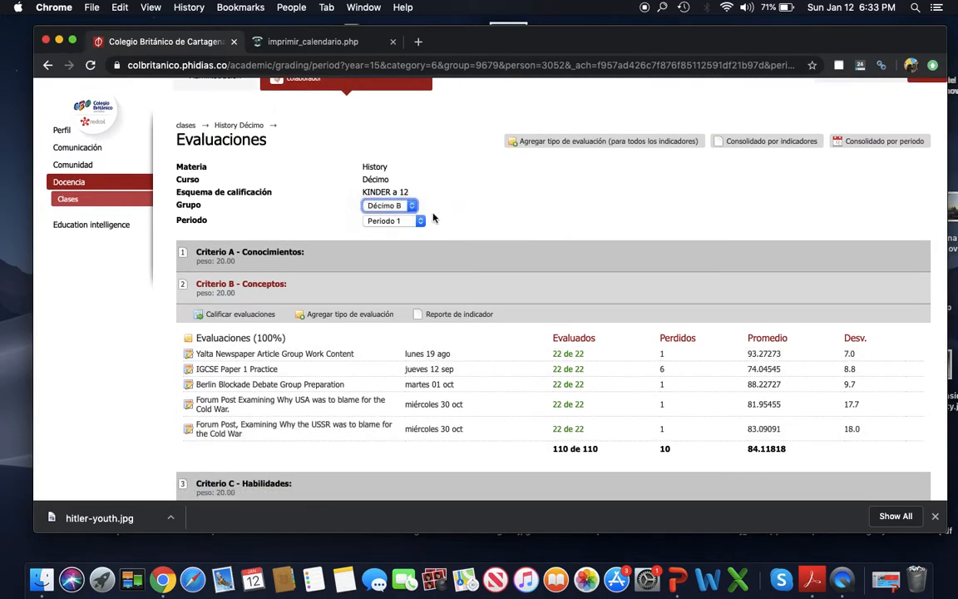
left_click(406, 220)
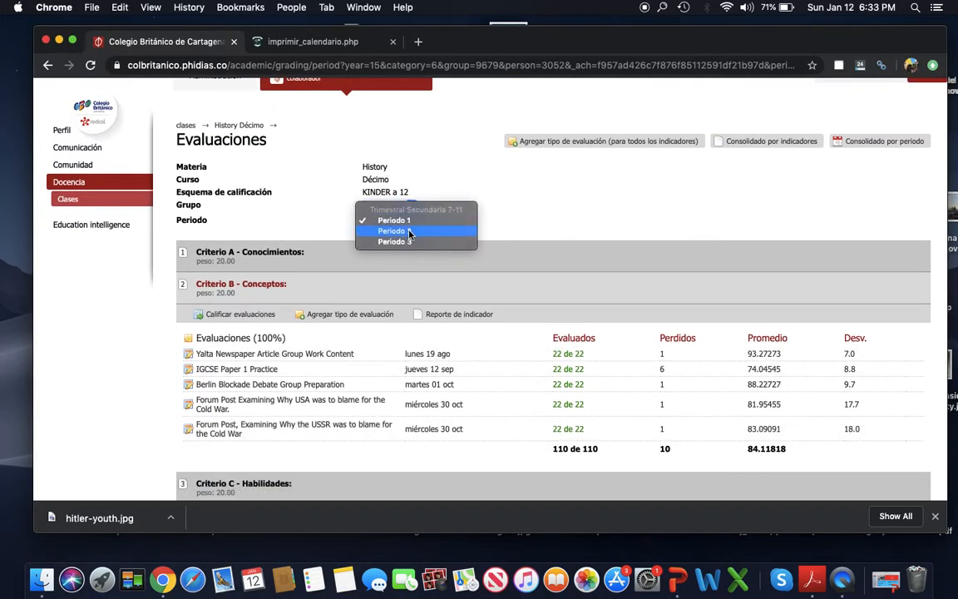
left_click(408, 232)
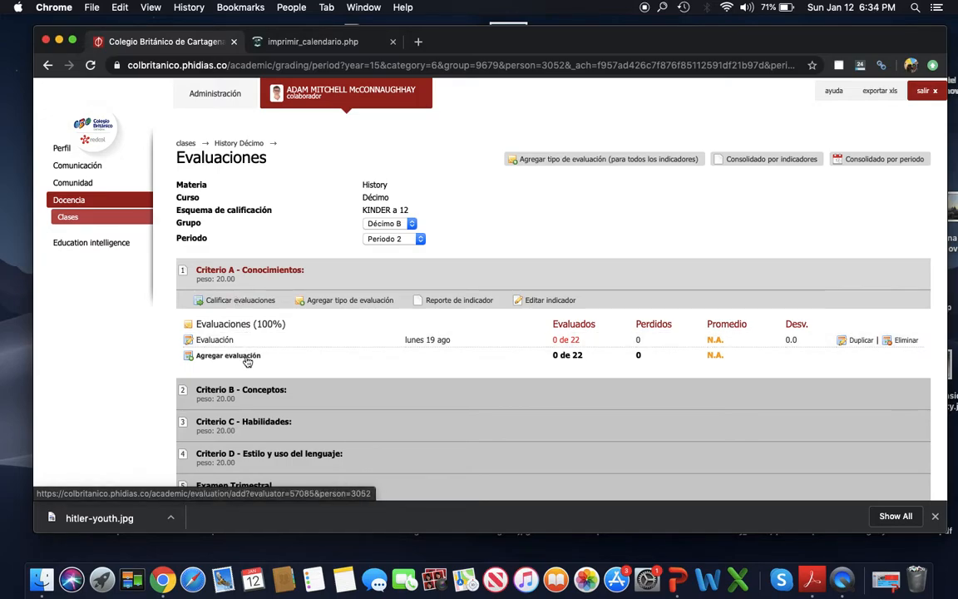
Step: Create an evaluation under Criterio C - Habilidades named "Causes of WW2 Source Analysis" and dated 16/01/2020
scroll(247, 363, "down", 3)
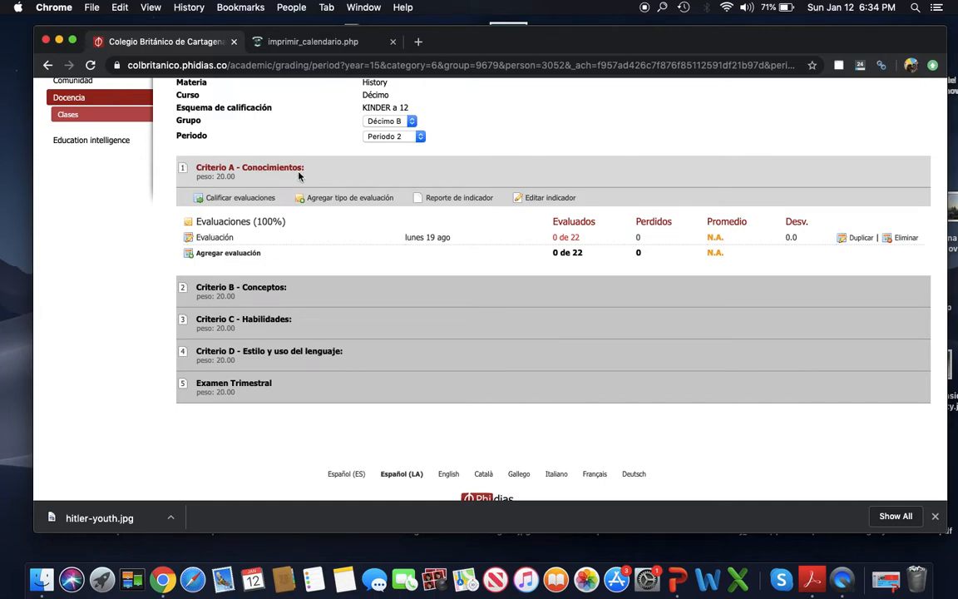
left_click(254, 320)
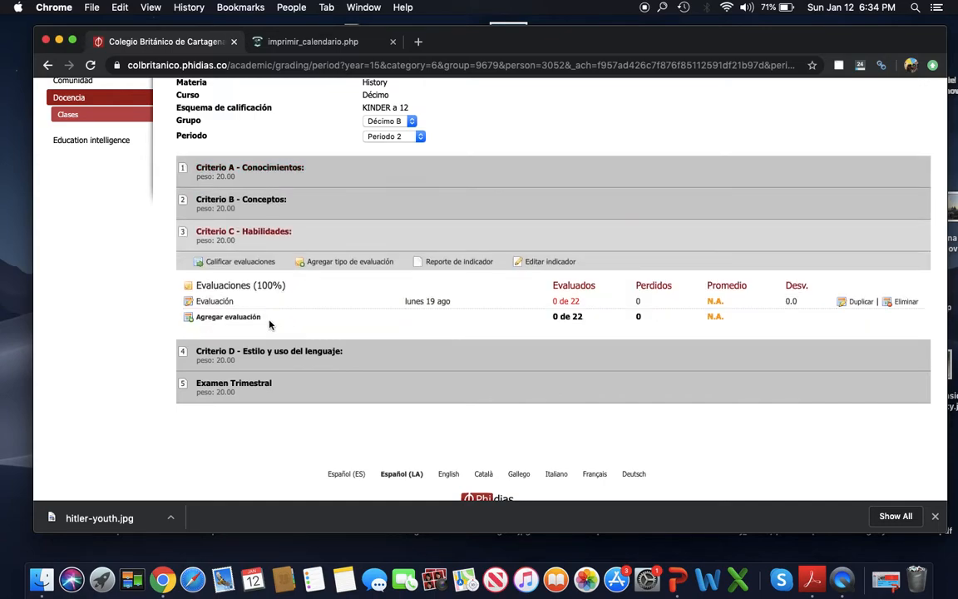
left_click(237, 318)
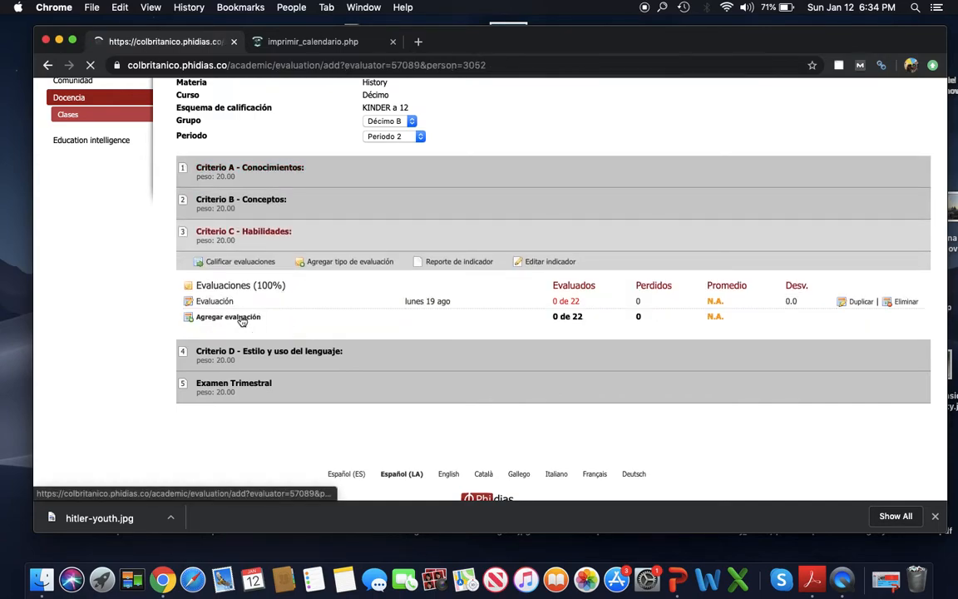
left_click(342, 281)
type("Causes of ")
type("WW2 Sourc")
type("e Analysis")
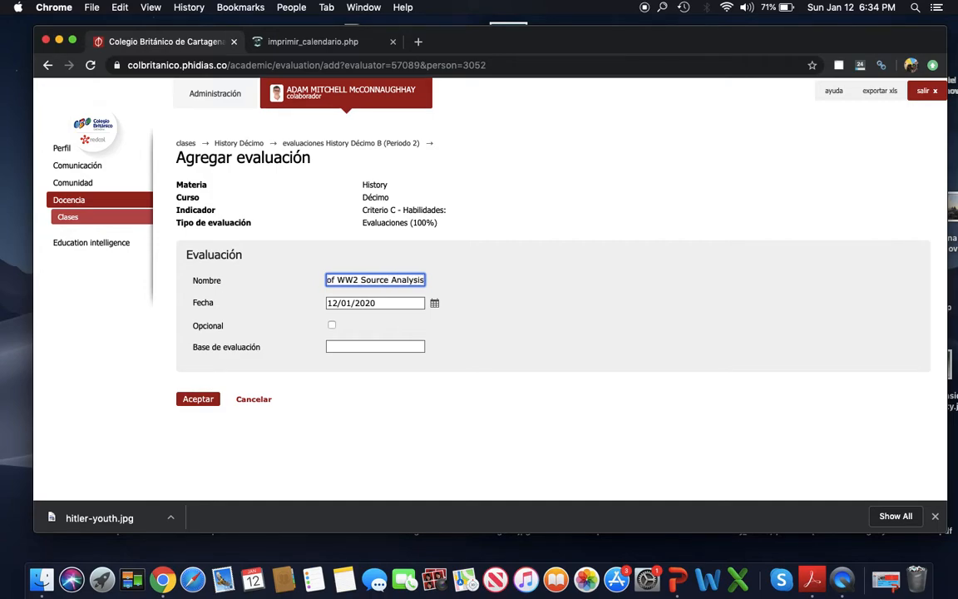
left_click(435, 304)
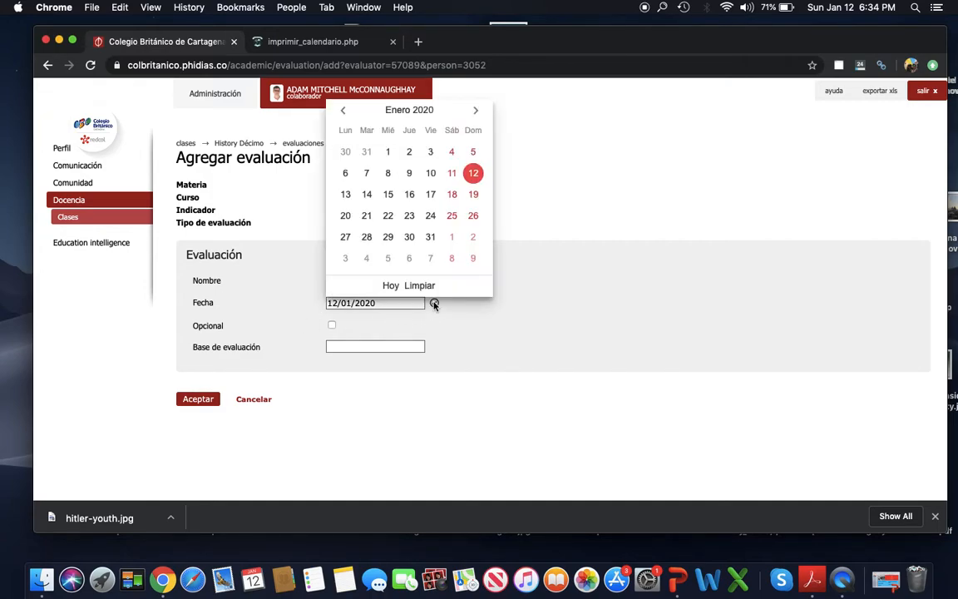
left_click(410, 196)
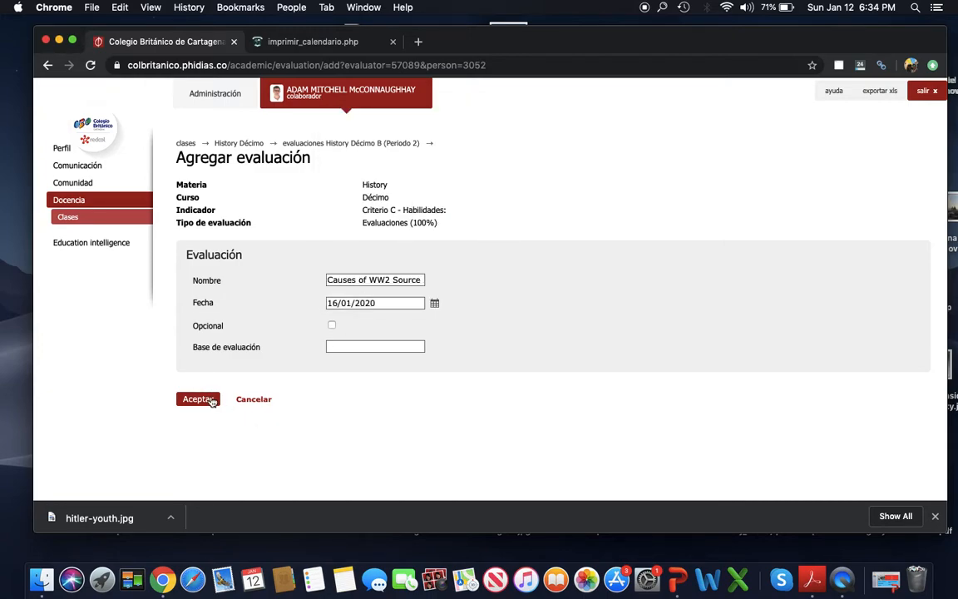
left_click(348, 347)
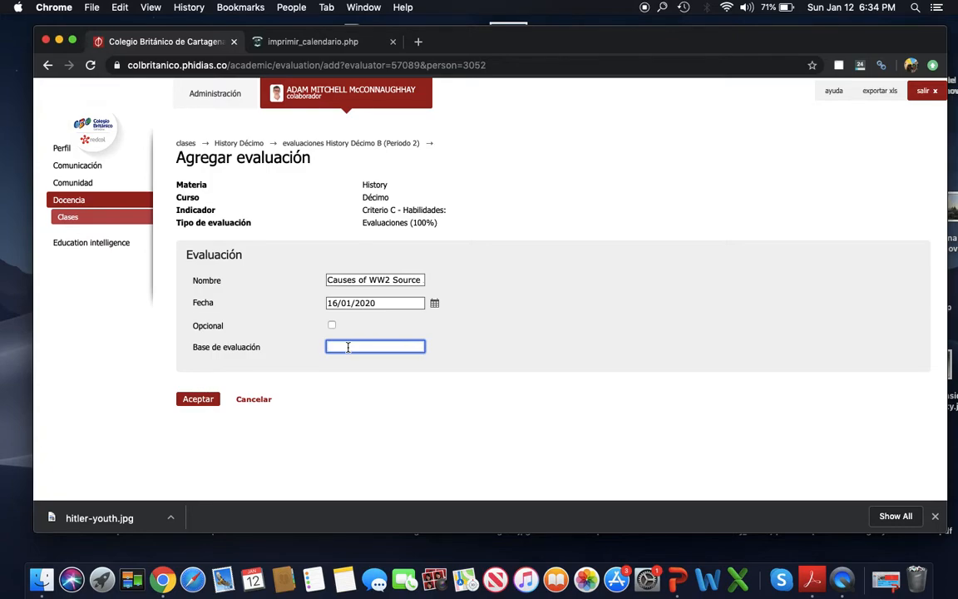
type("20")
key("BackSpace")
key("BackSpace")
Step: Save the new evaluation and open the student grading list for Causes of WW2 Source Analysis
left_click(204, 402)
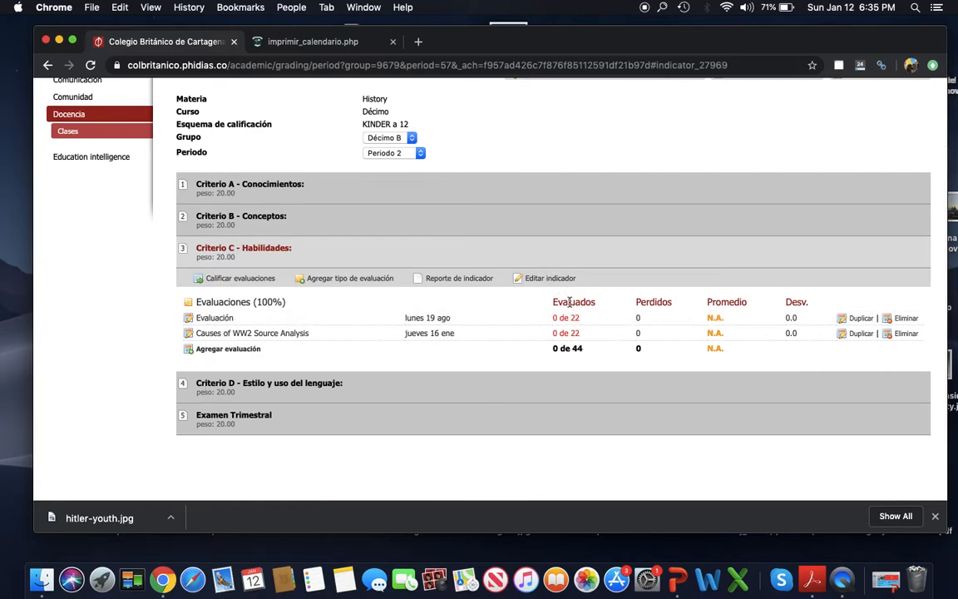
left_click(567, 334)
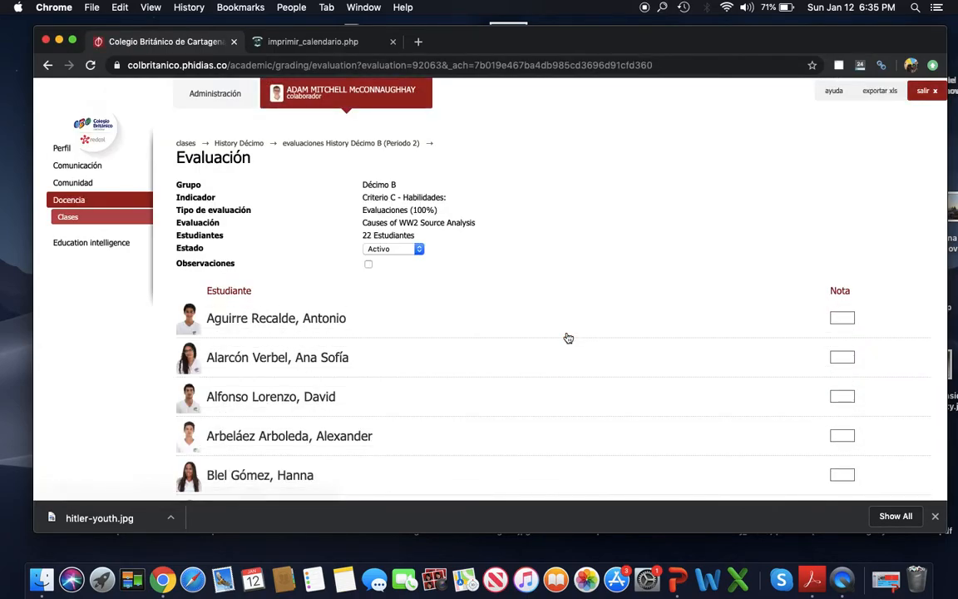
scroll(566, 336, "down", 3)
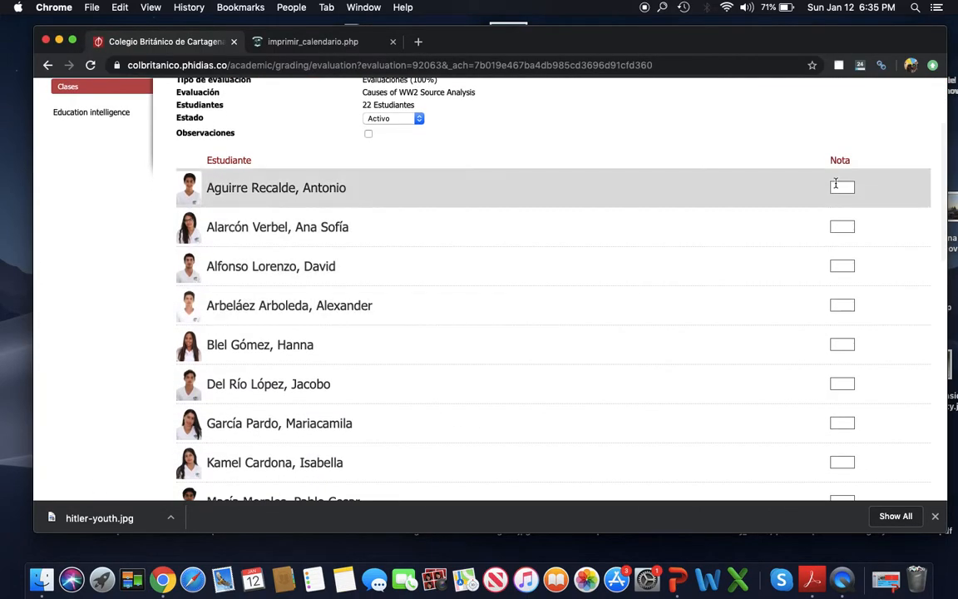
Step: Enter the grades 90, 97, 87, 86 and 73 for the first five students in the list
left_click(839, 187)
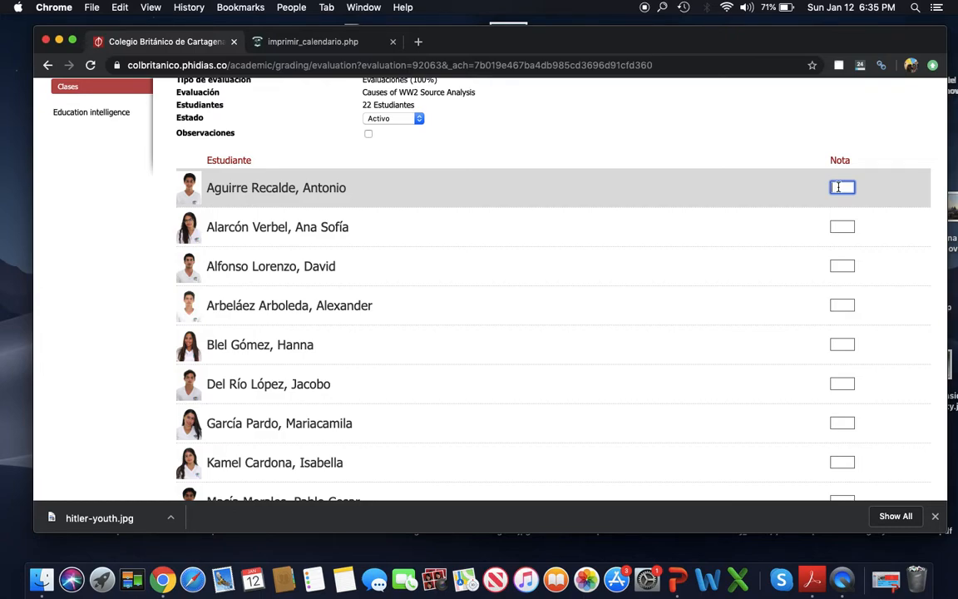
type("90")
key("Tab")
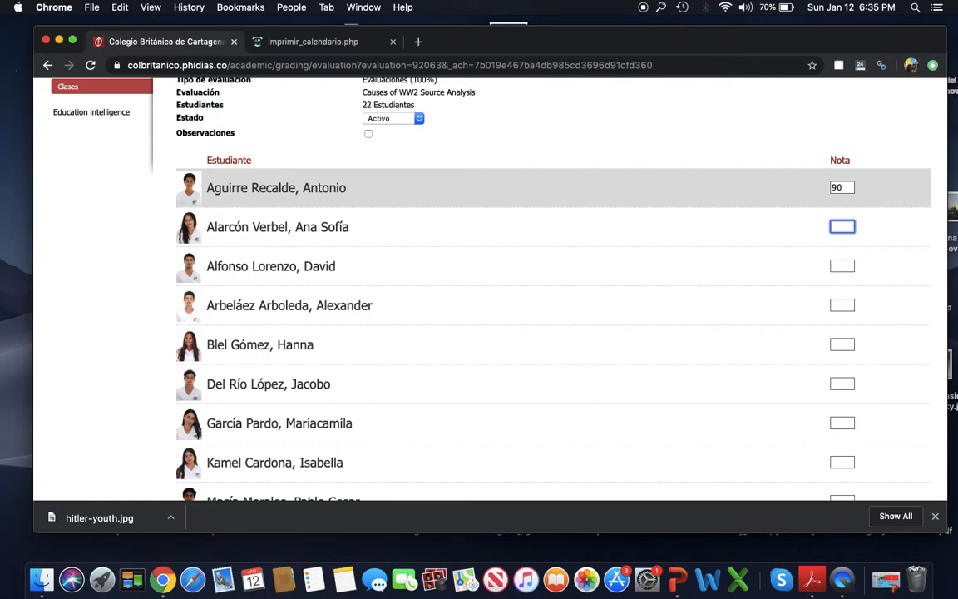
type("97")
key("Tab")
type("87")
key("Tab")
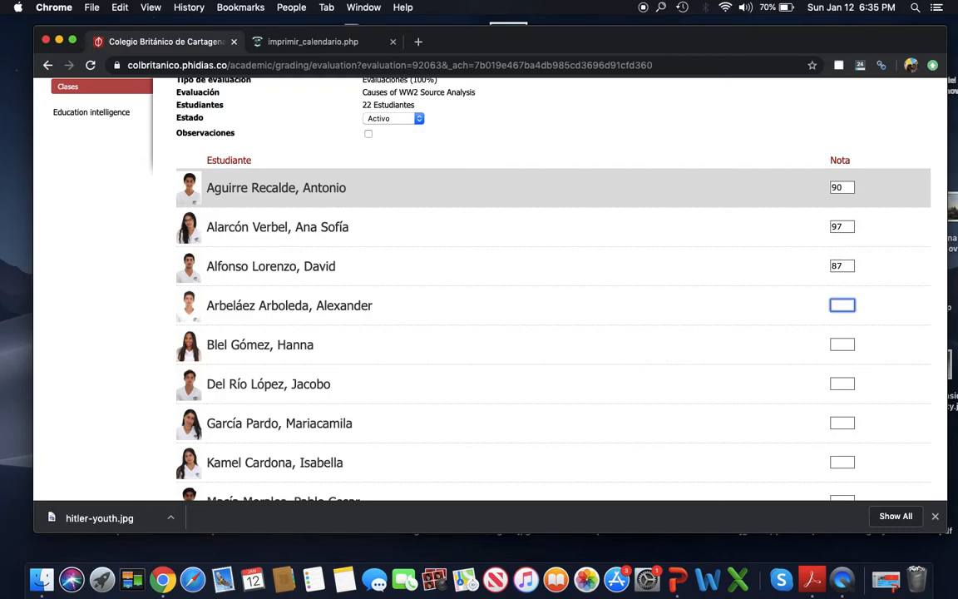
type("86")
key("Tab")
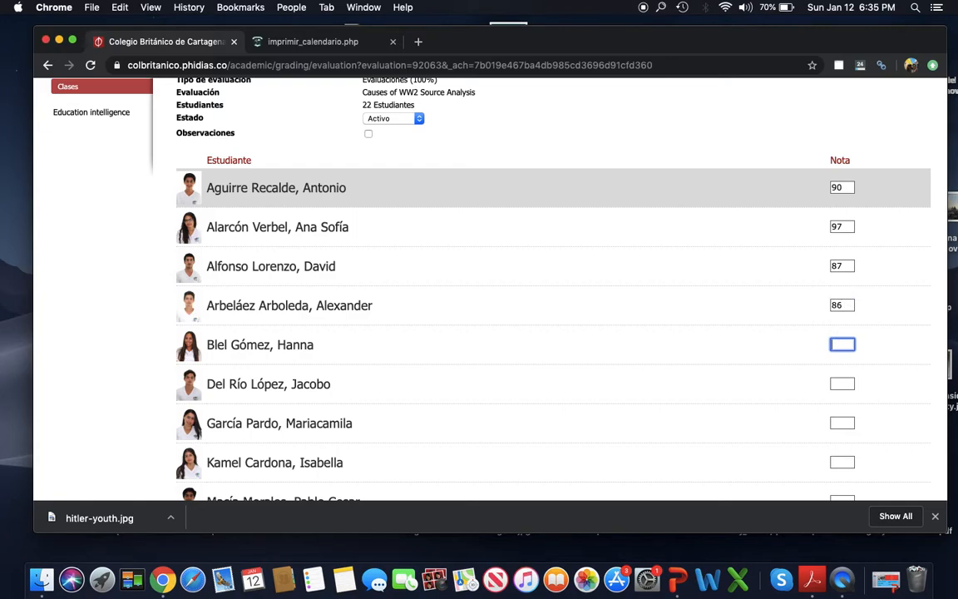
type("73")
key("Tab")
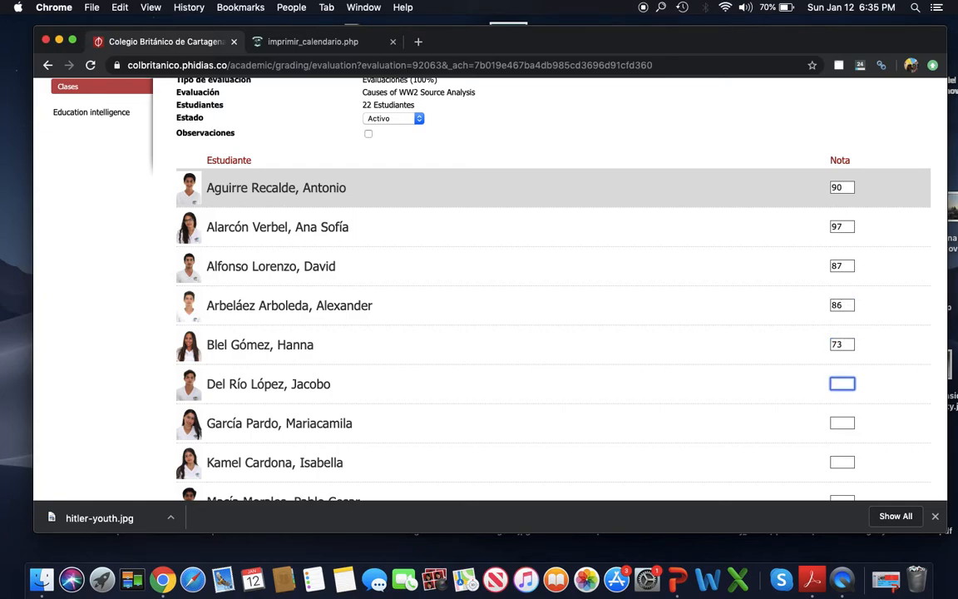
Step: Enter a grade of 10 for the sixth student and correct it to 100
scroll(549, 291, "down", 1)
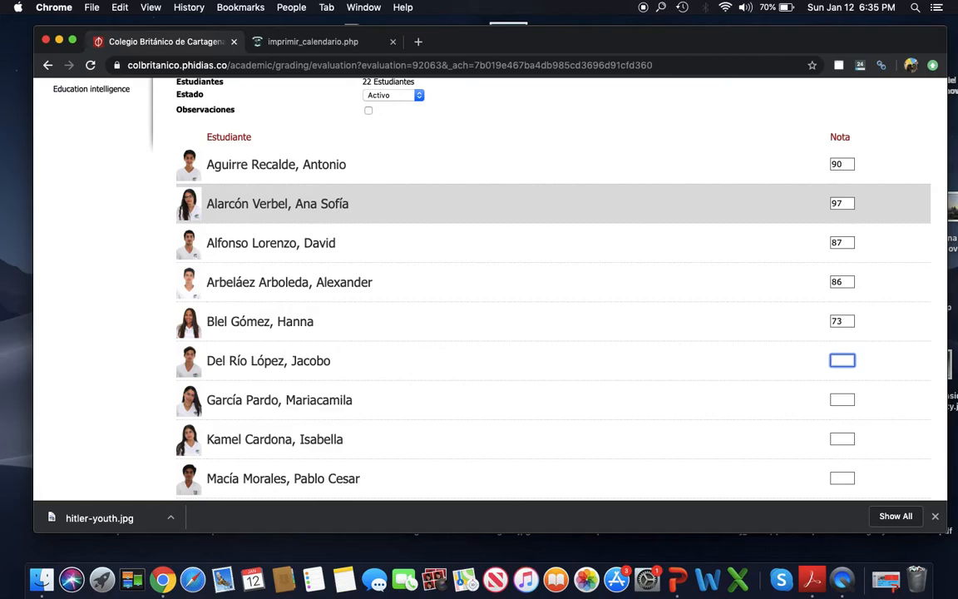
type("10")
key("Tab")
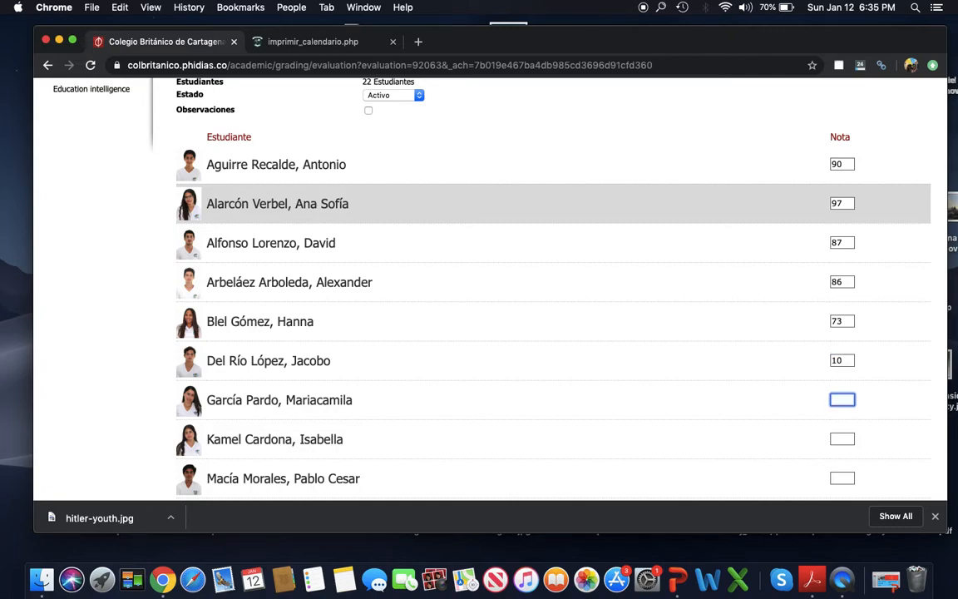
double_click(845, 360)
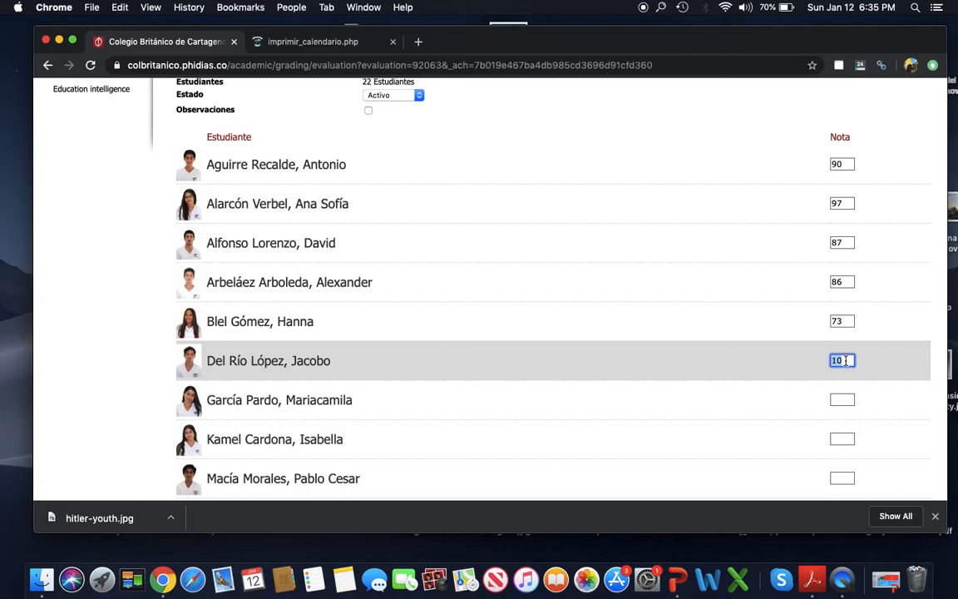
type("100")
key("Tab")
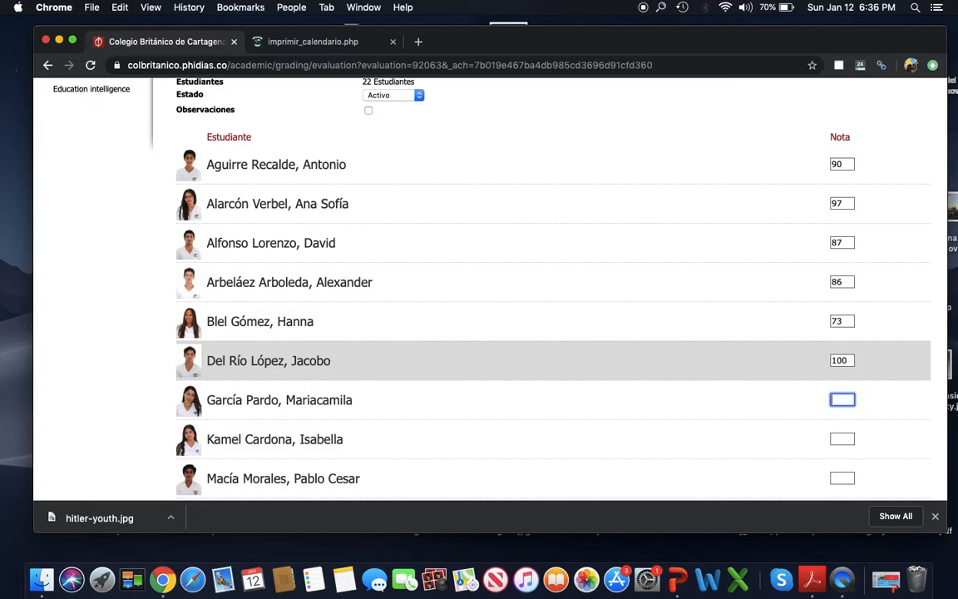
Step: Enter the grades 97 and 88 for the seventh and eighth students, and save the grades
type("97")
key("Tab")
type("88")
key("Tab")
scroll(553, 291, "down", 10)
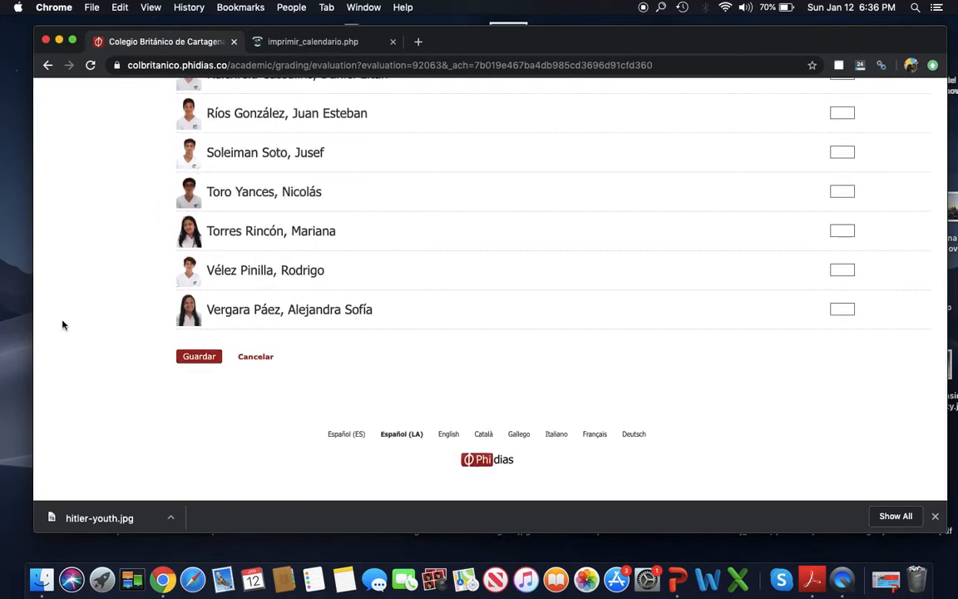
left_click(201, 356)
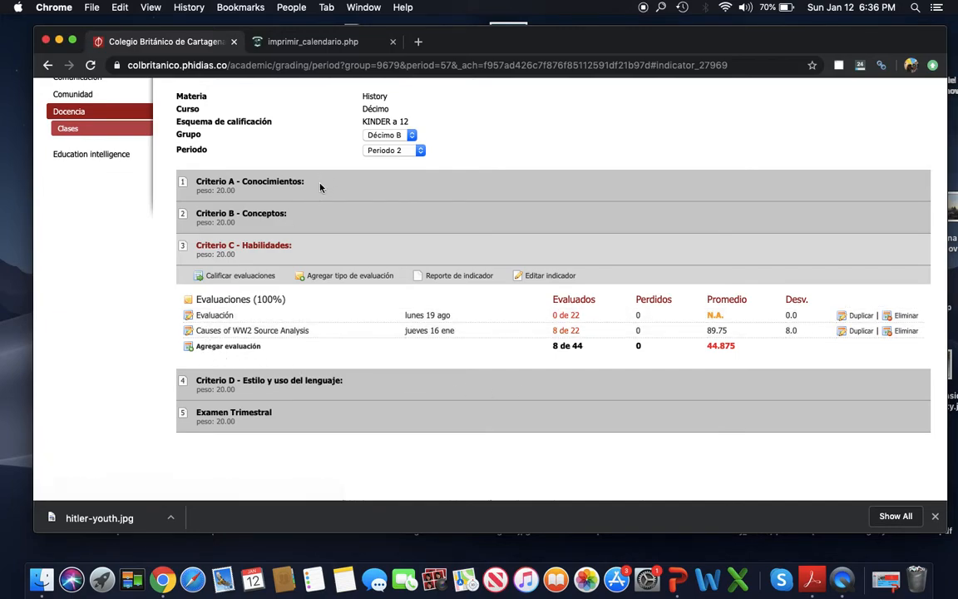
left_click(248, 181)
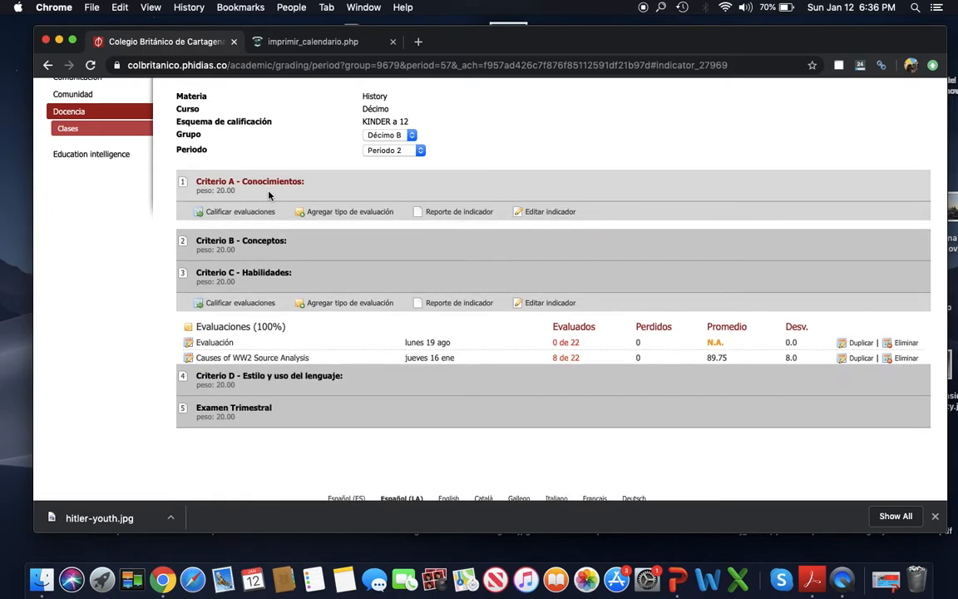
left_click(242, 301)
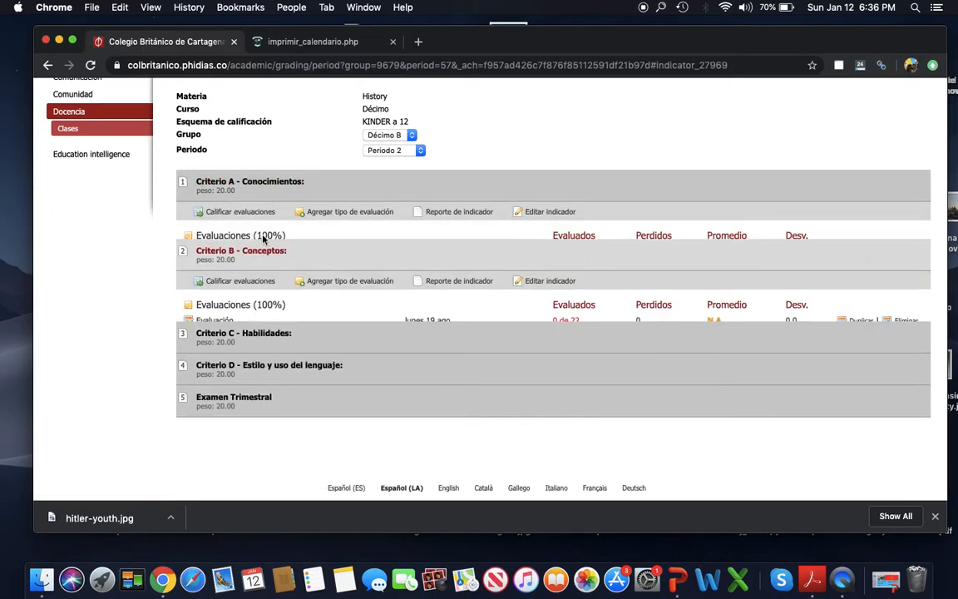
left_click(218, 178)
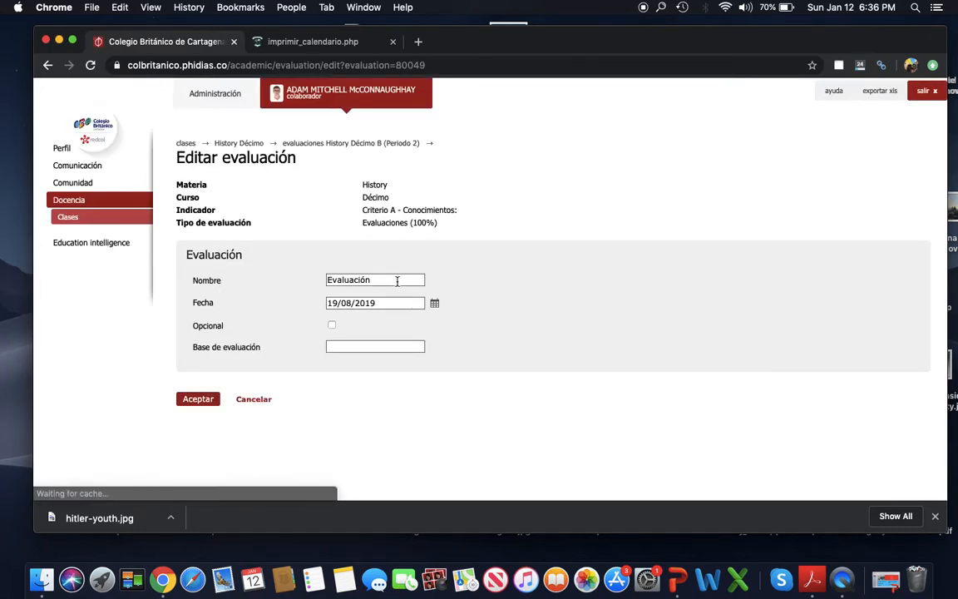
double_click(395, 280)
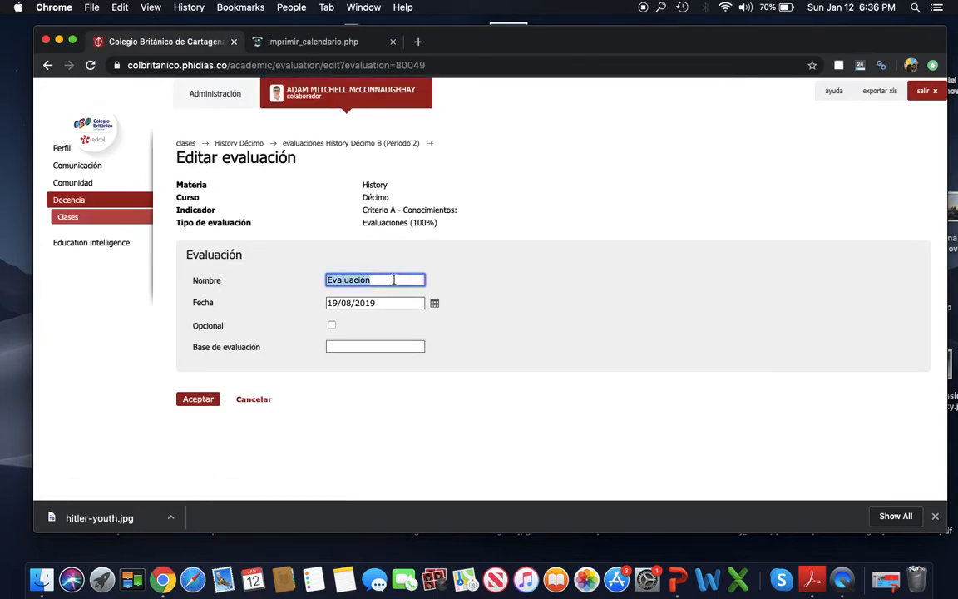
type("Causes of WW2 Reading Quiz")
left_click(434, 304)
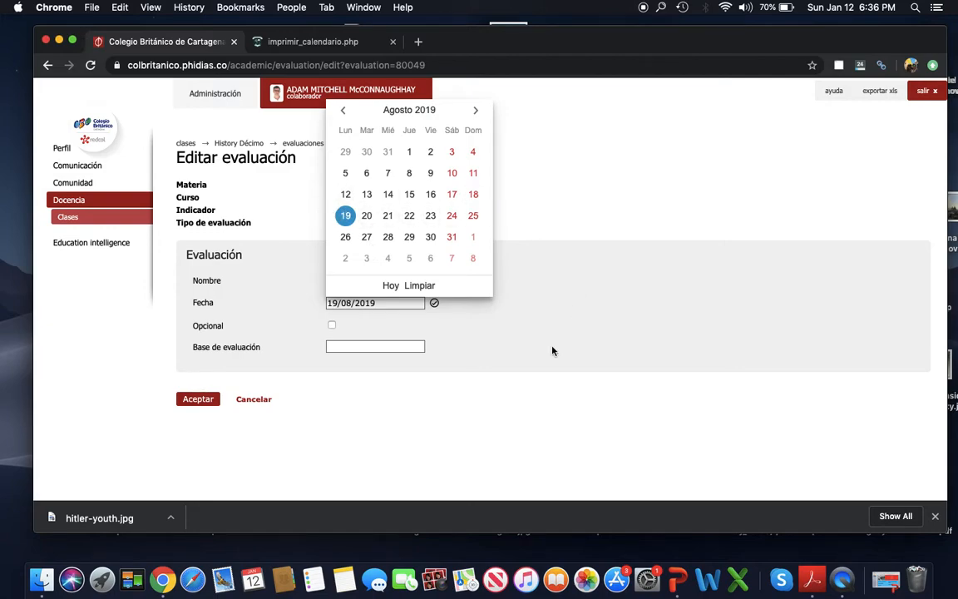
left_click(509, 409)
left_click(258, 406)
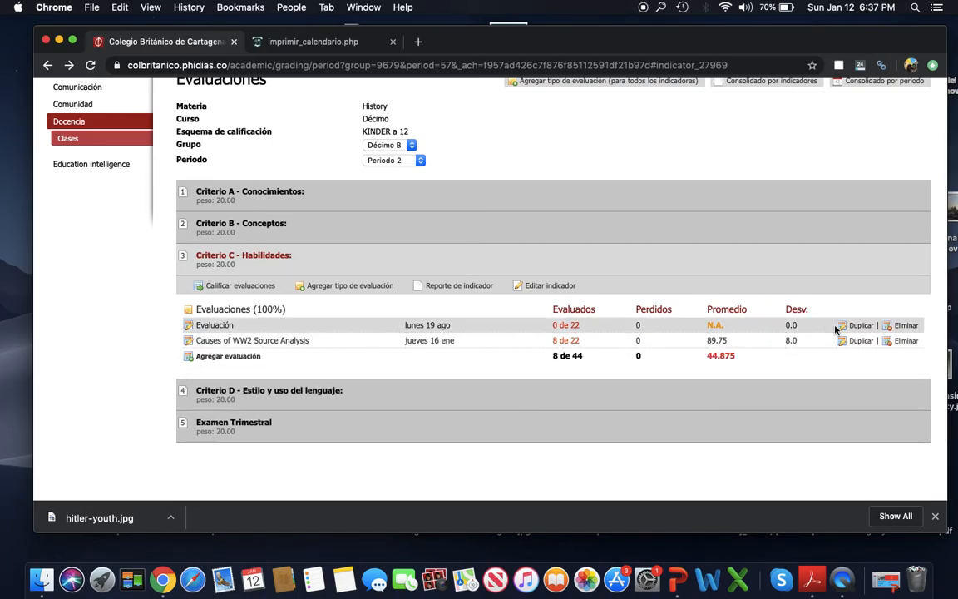
Step: Delete the default Evaluación entries under Criterio C - Habilidades and Criterio A - Conocimientos
left_click(905, 325)
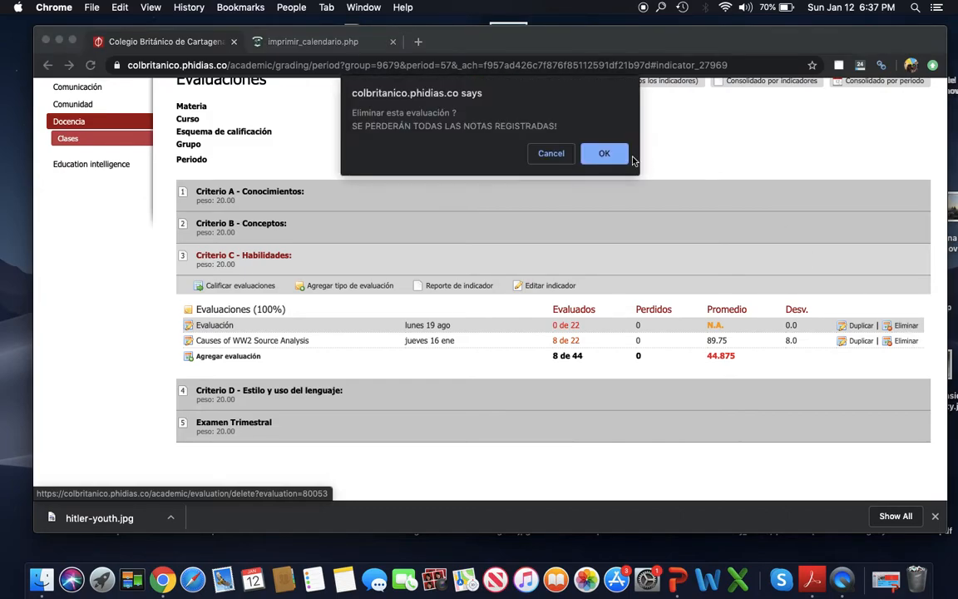
left_click(606, 154)
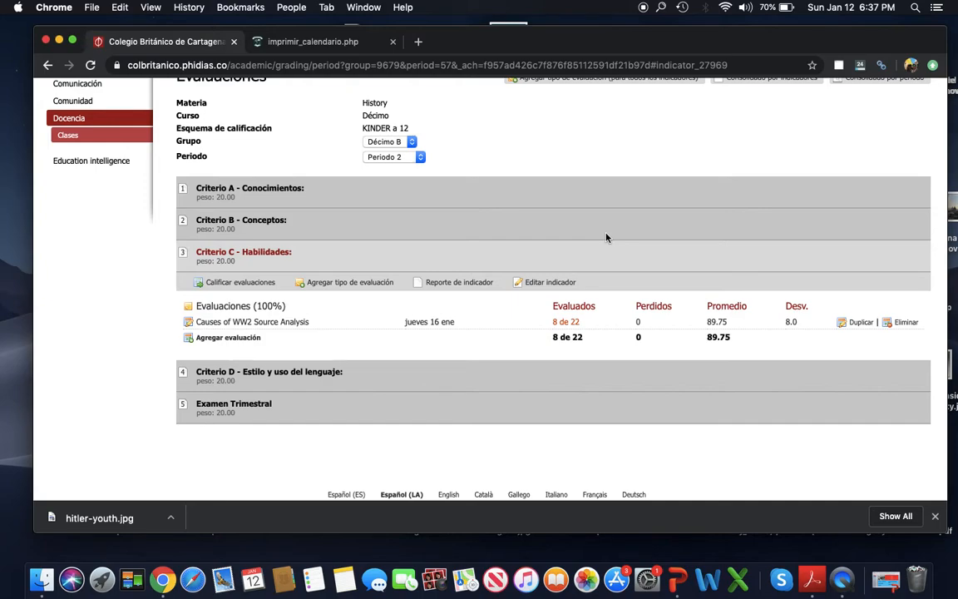
left_click(444, 197)
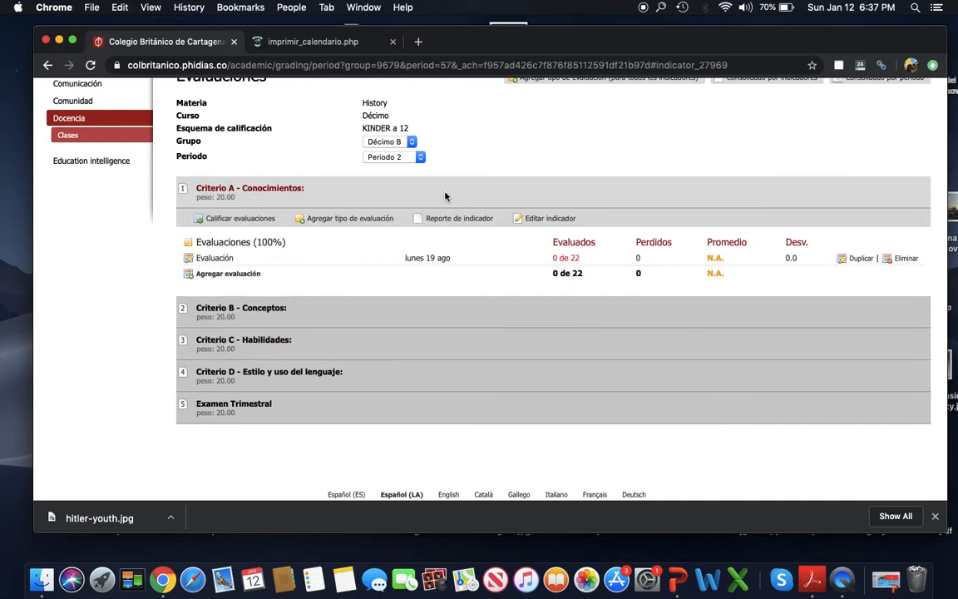
left_click(892, 263)
left_click(604, 152)
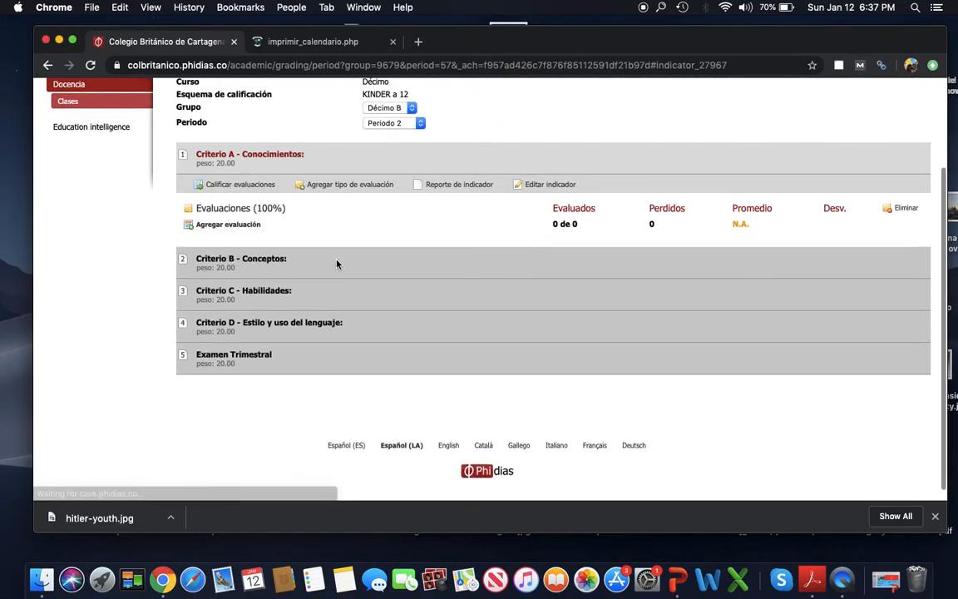
Step: Delete the default Evaluación entry under Criterio B - Conceptos
left_click(333, 263)
left_click(904, 256)
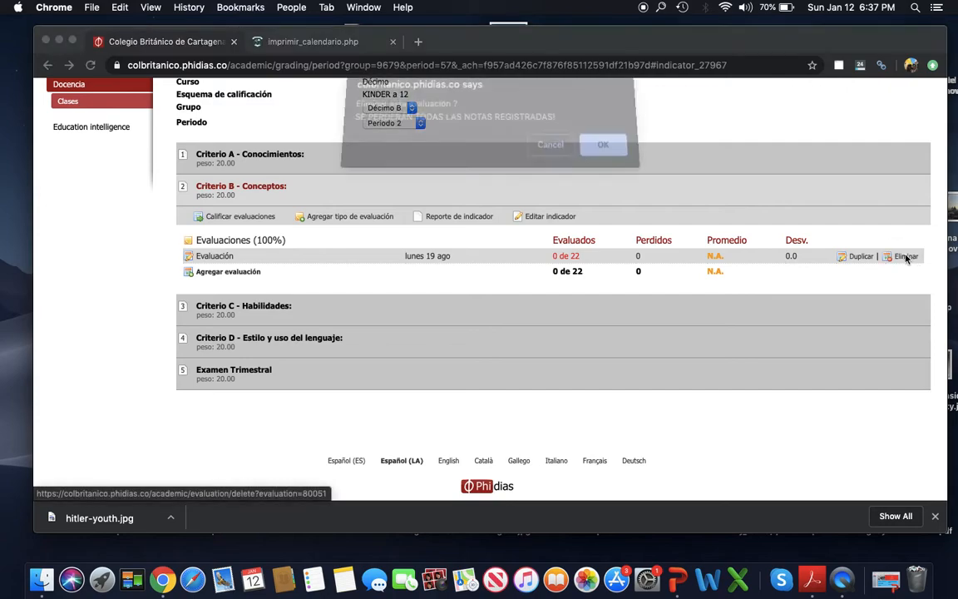
left_click(605, 153)
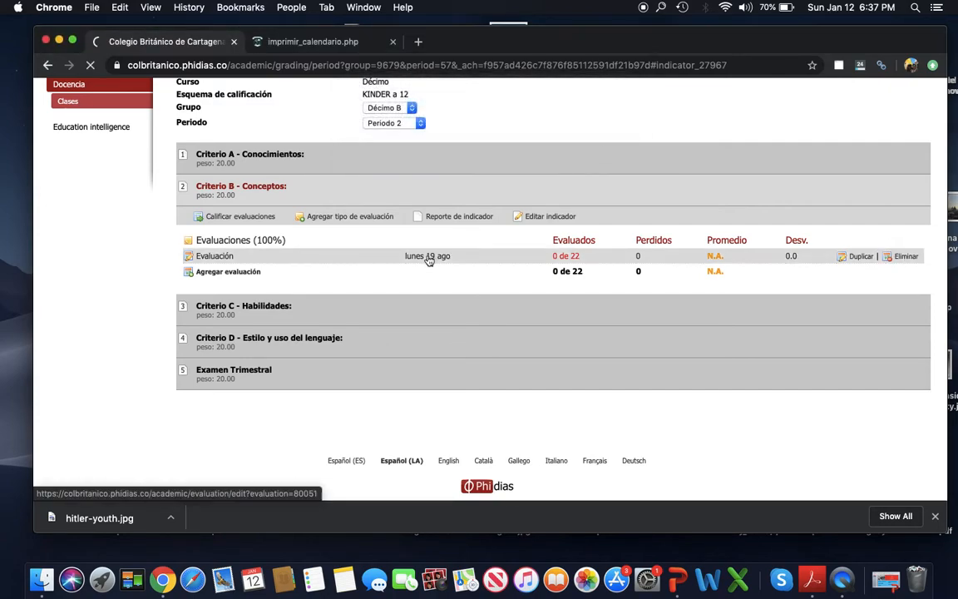
Step: Delete the default Evaluación under Criterio D - Estilo y uso del lenguaje and the Causes of WW2 Source Analysis evaluation under Criterio C
left_click(347, 327)
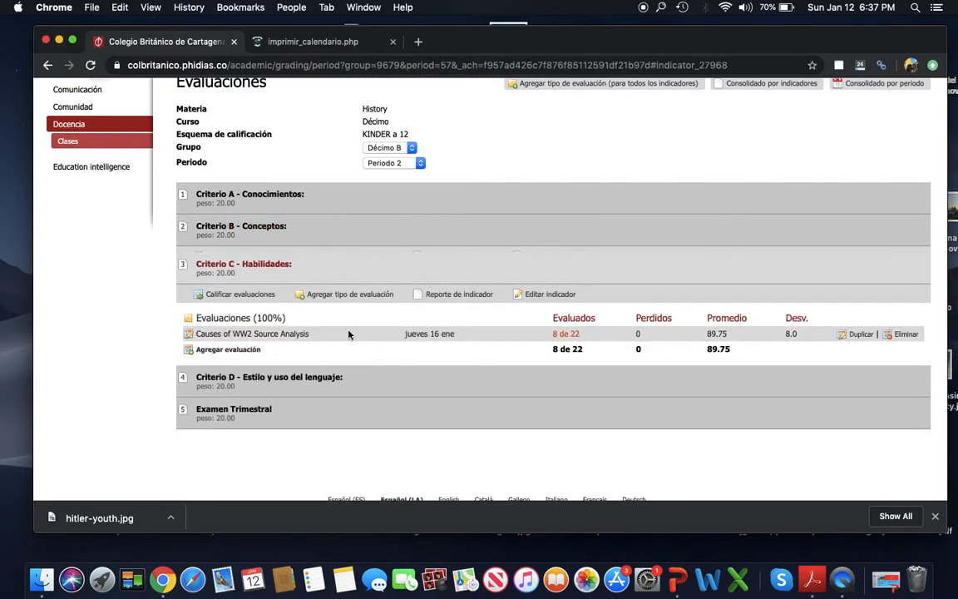
left_click(417, 385)
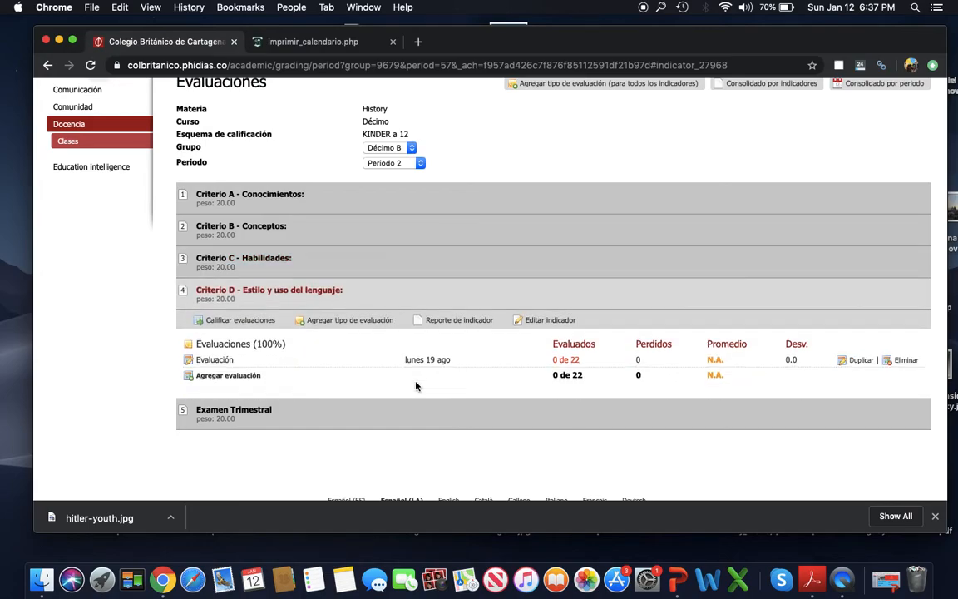
left_click(905, 360)
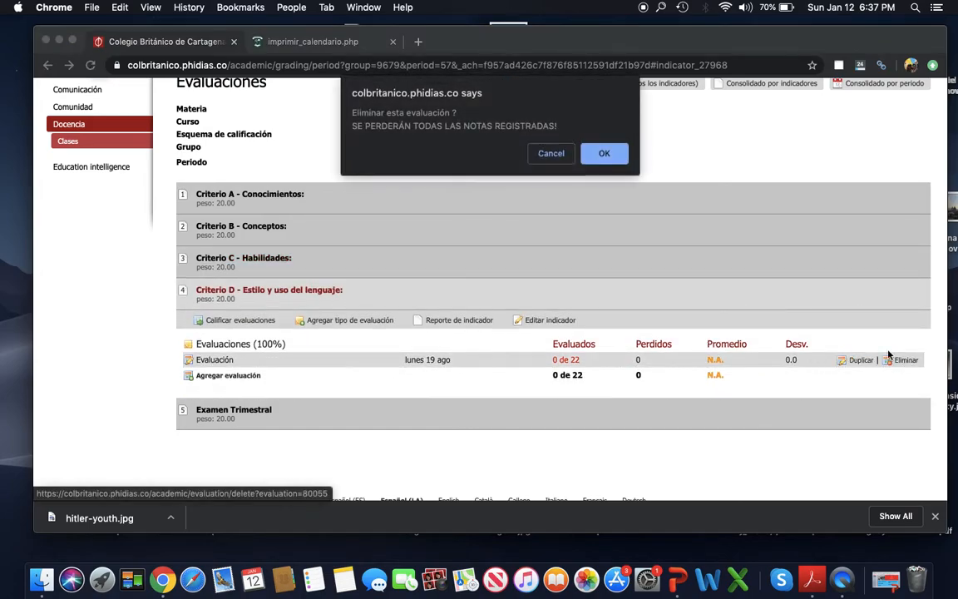
left_click(613, 155)
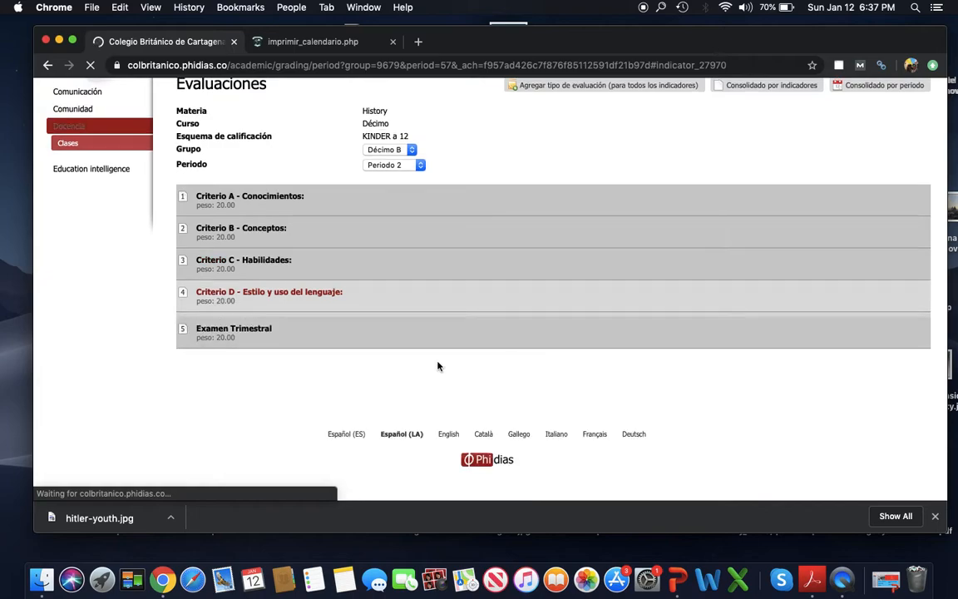
left_click(308, 267)
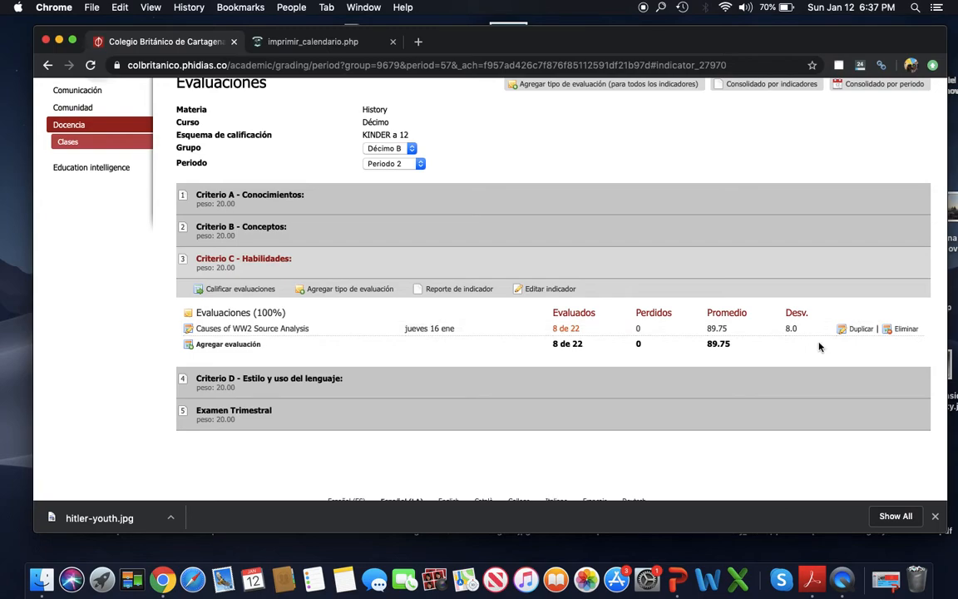
left_click(905, 329)
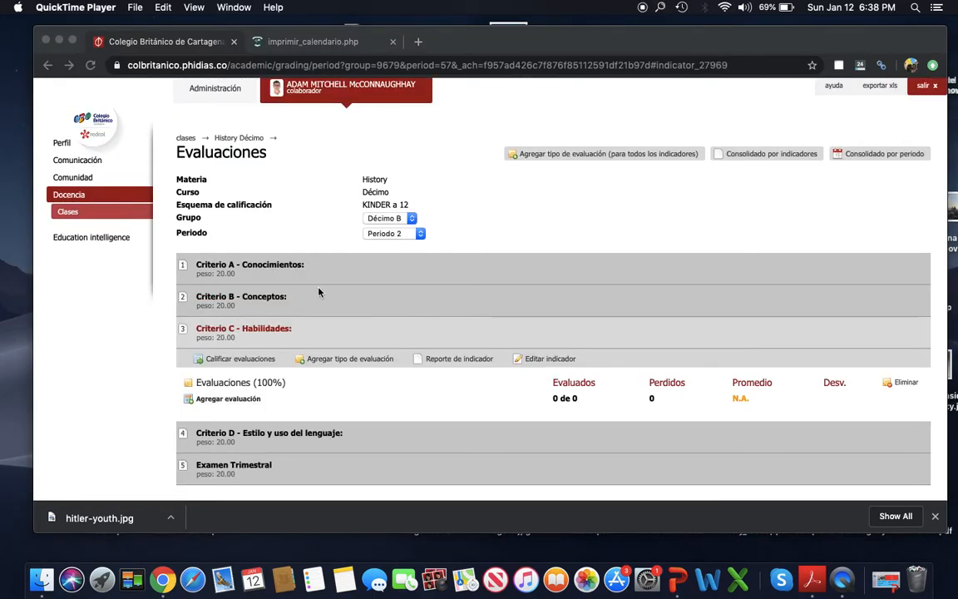
Step: Open the student list of the Décimo History class and look through the students' final grades for Periodo 2
left_click(73, 216)
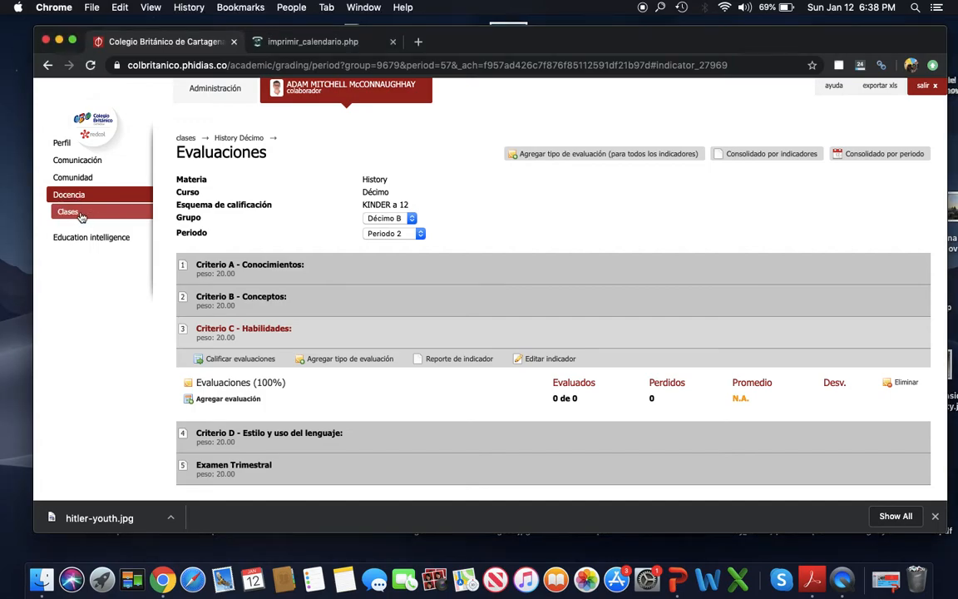
left_click(75, 215)
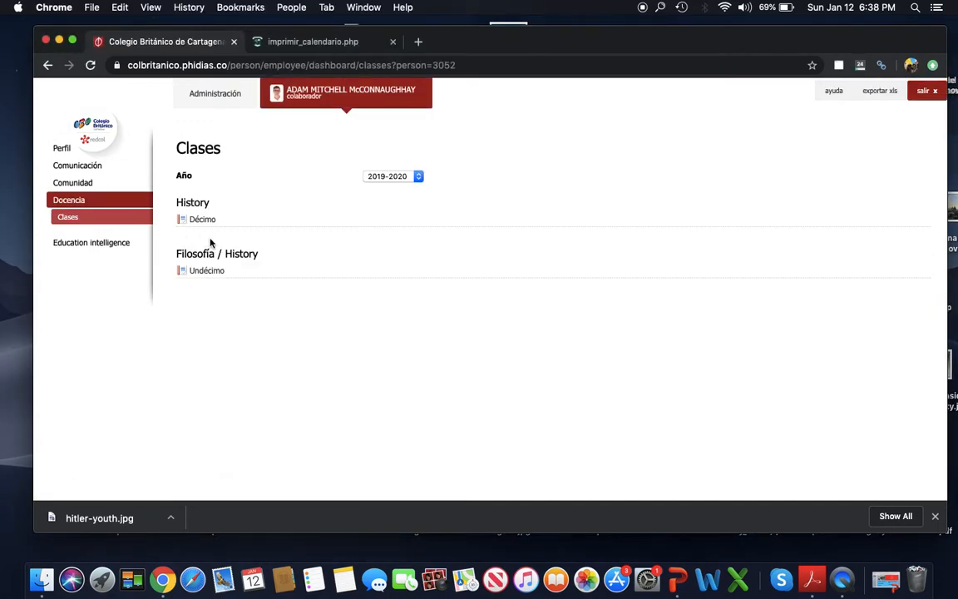
left_click(207, 219)
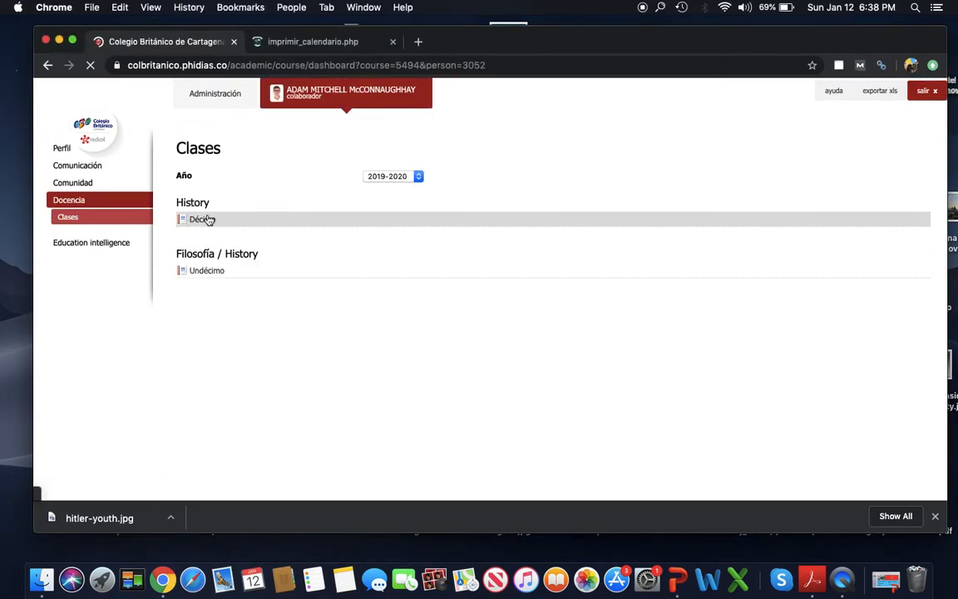
scroll(237, 210, "down", 2)
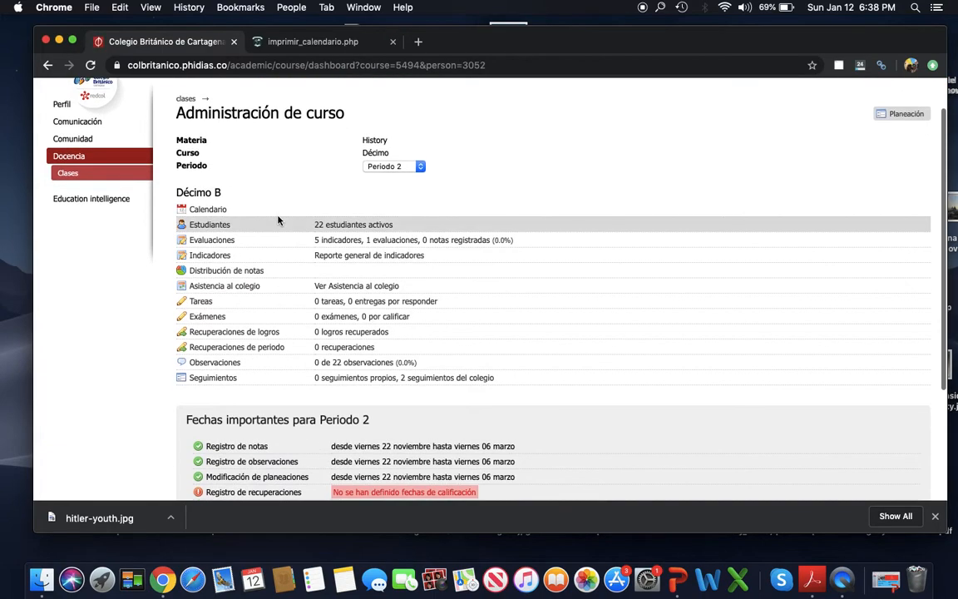
left_click(214, 227)
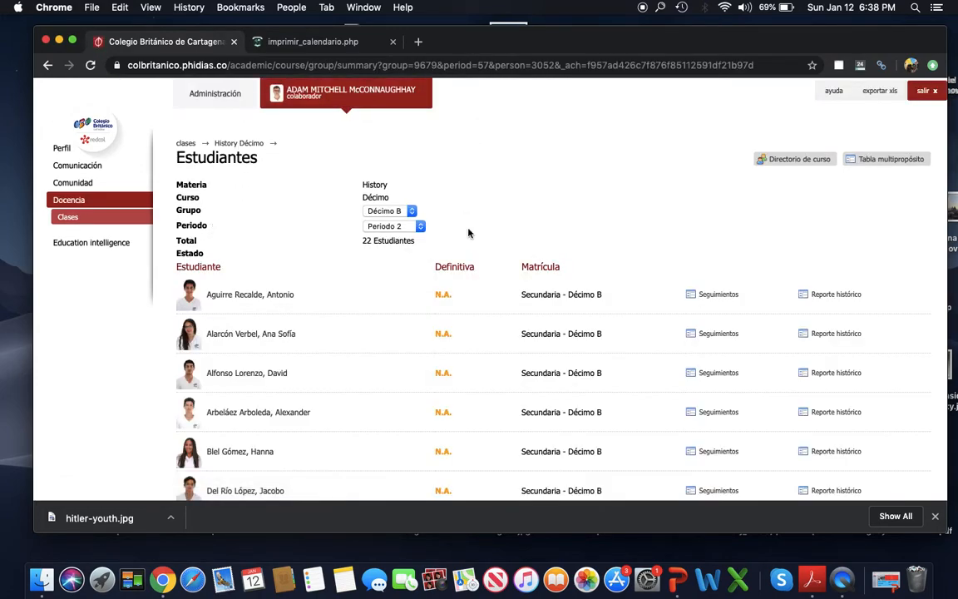
scroll(468, 233, "down", 5)
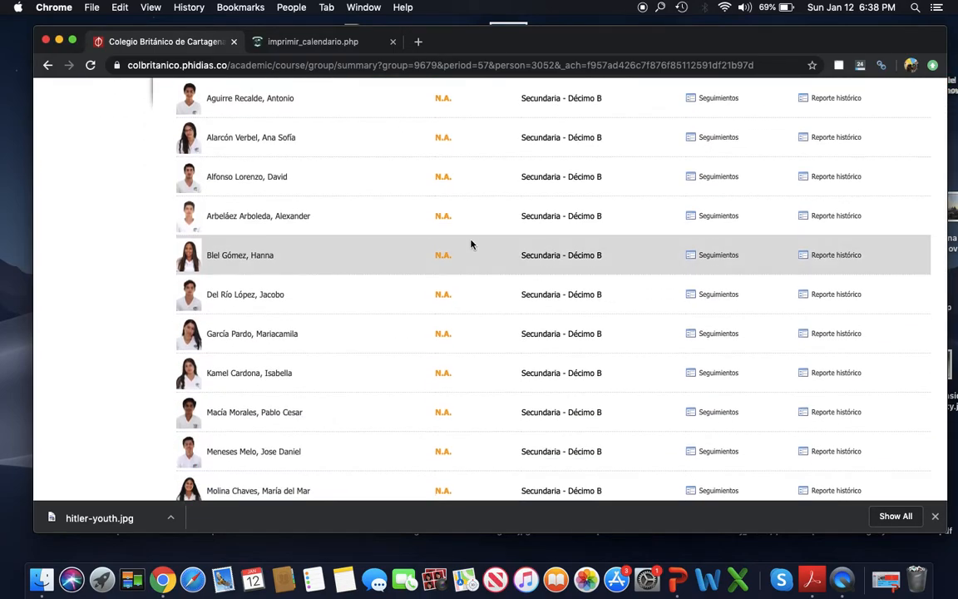
scroll(471, 244, "up", 5)
Step: Switch the student list to Periodo 1 and review every student's final grade
left_click(406, 185)
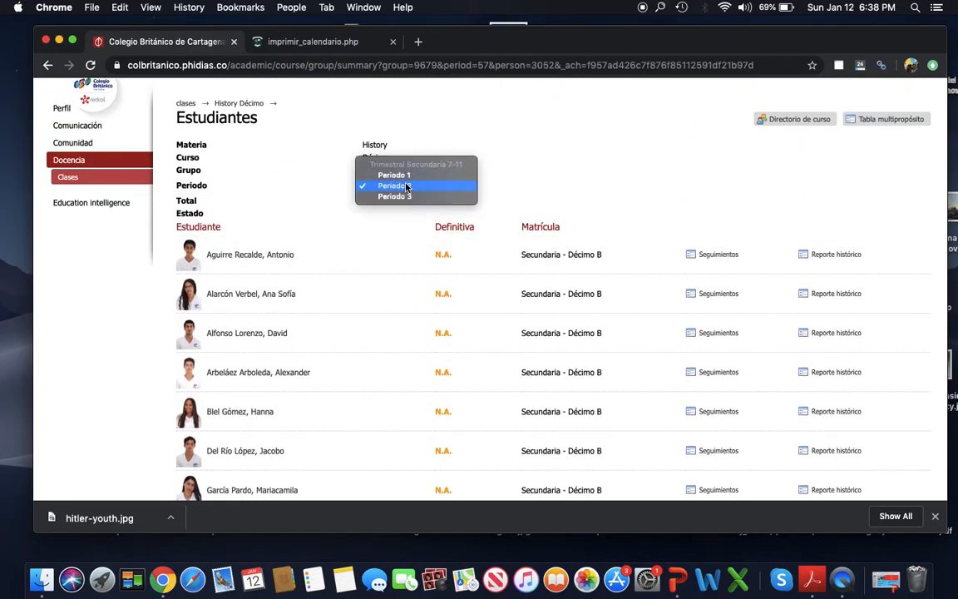
left_click(399, 175)
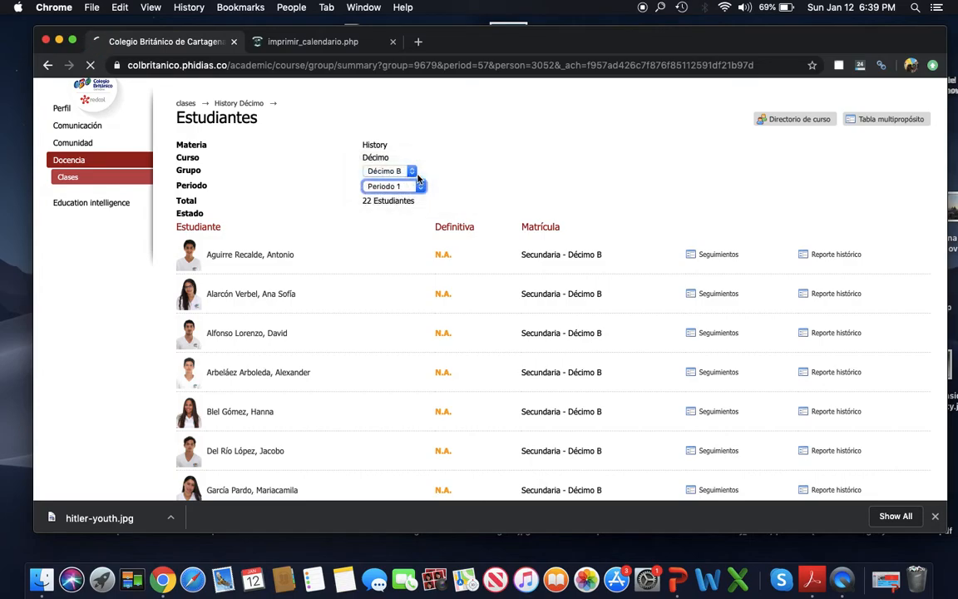
scroll(489, 371, "down", 8)
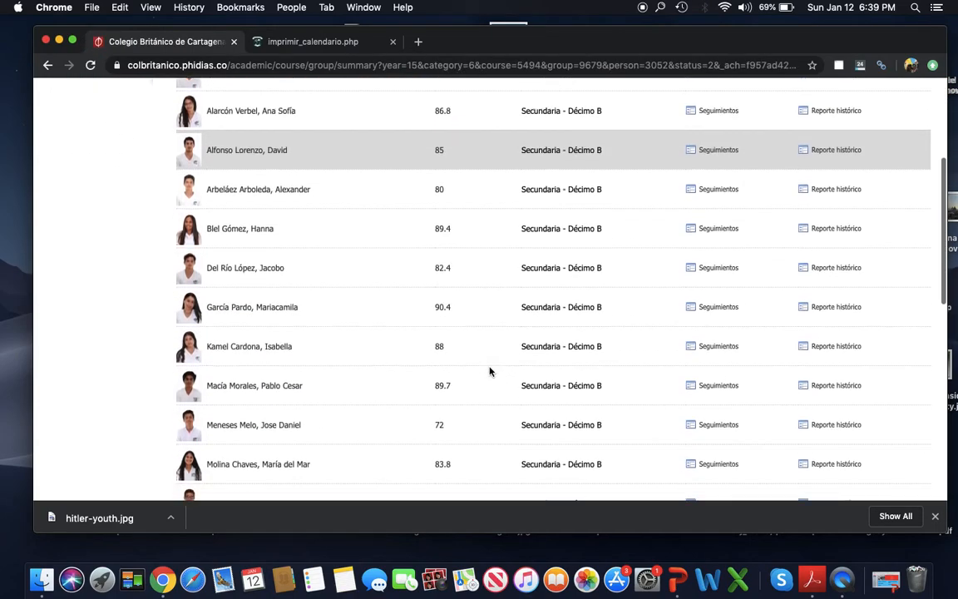
scroll(489, 371, "down", 10)
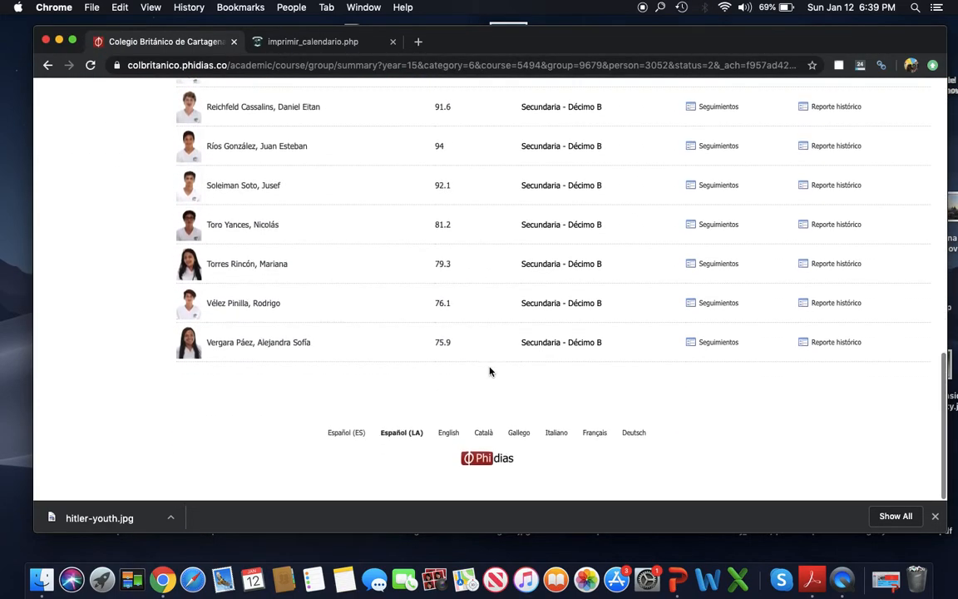
scroll(490, 371, "up", 15)
scroll(487, 368, "down", 2)
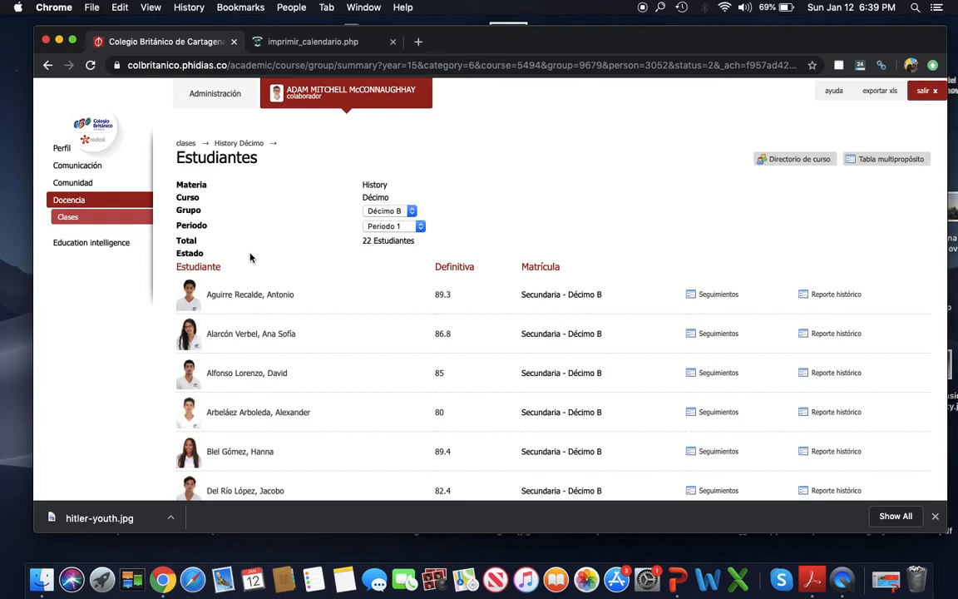
Step: Return to the Décimo History course administration page and display the grade distribution chart for Periodo 2
left_click(69, 218)
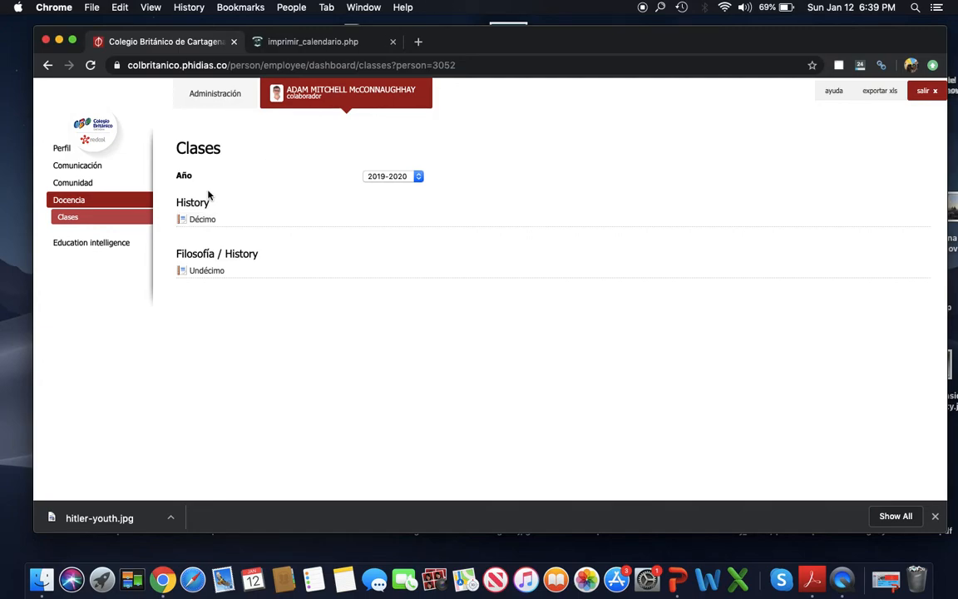
left_click(204, 220)
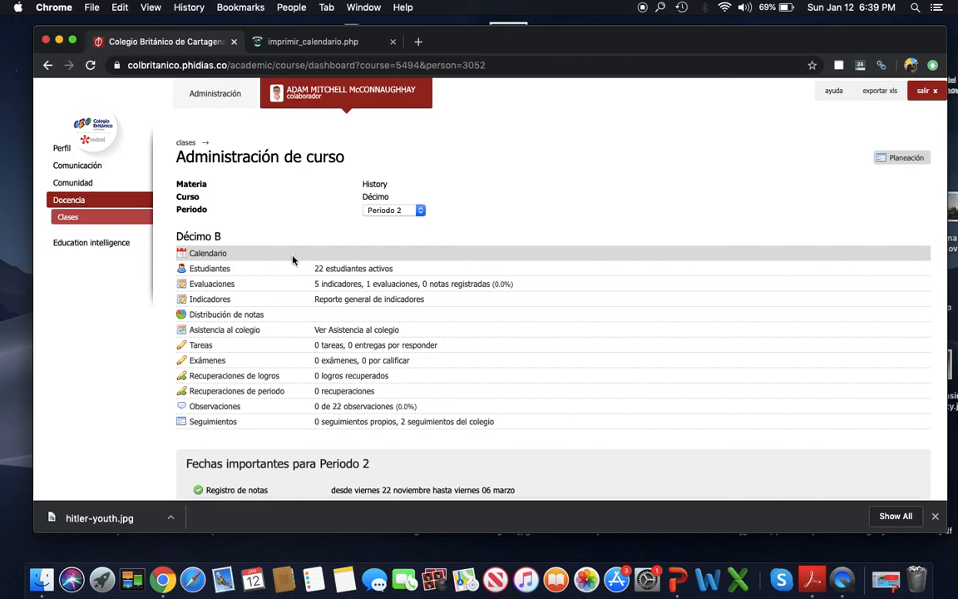
scroll(293, 261, "down", 1)
scroll(292, 260, "down", 1)
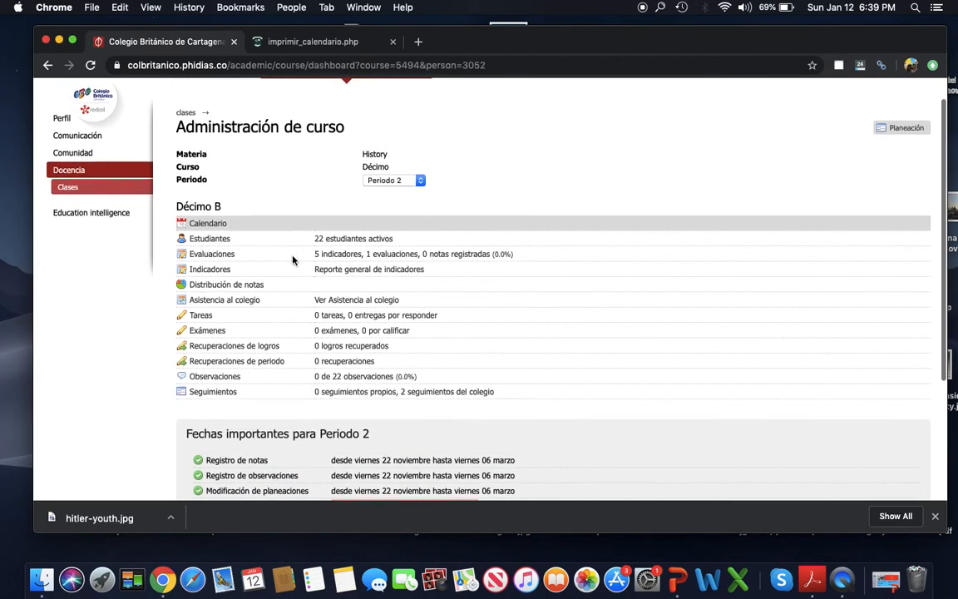
scroll(293, 260, "down", 2)
left_click(251, 251)
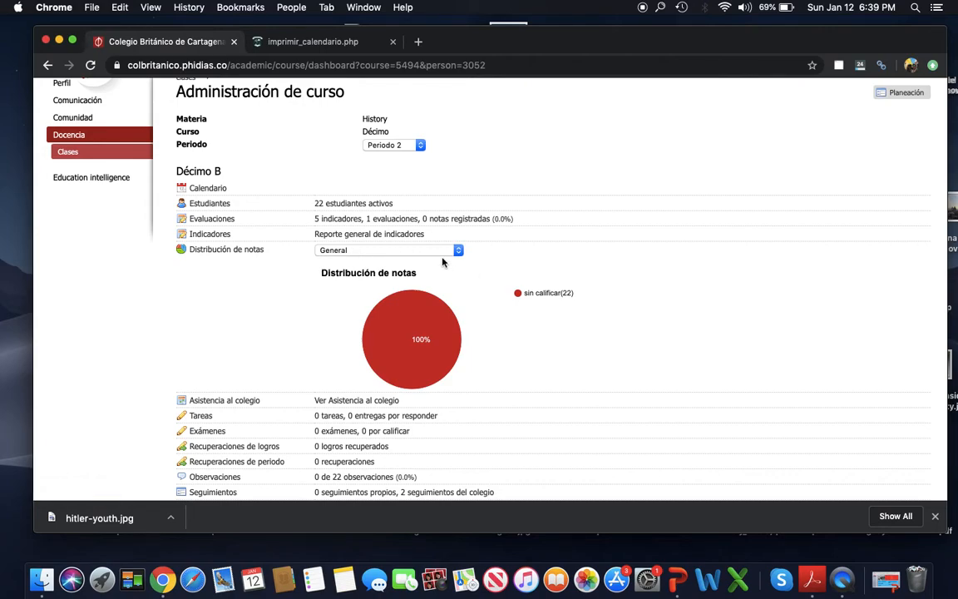
Step: Change the course period to Periodo 1 and display its grade distribution chart
left_click(400, 145)
left_click(406, 133)
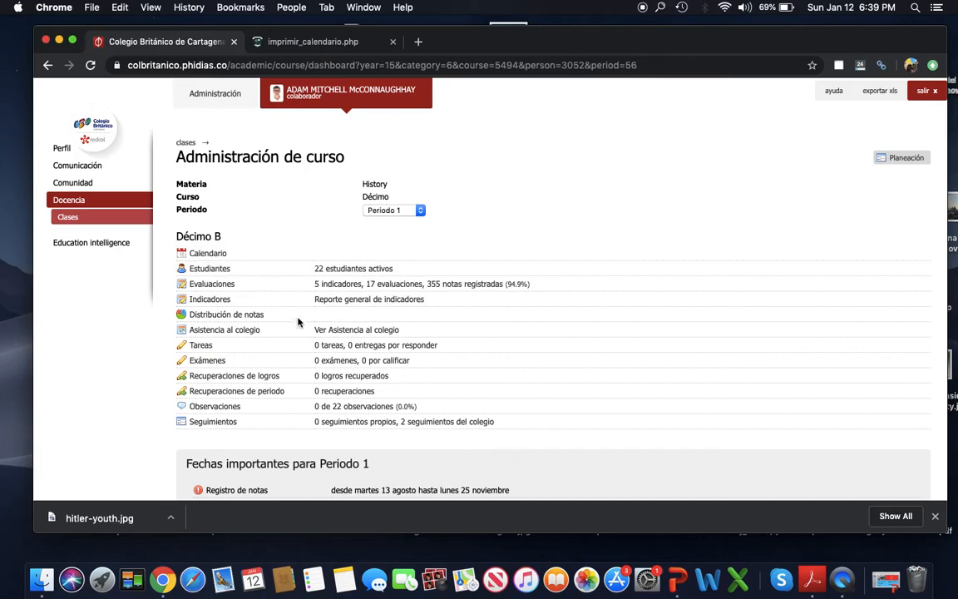
scroll(291, 322, "down", 1)
left_click(242, 292)
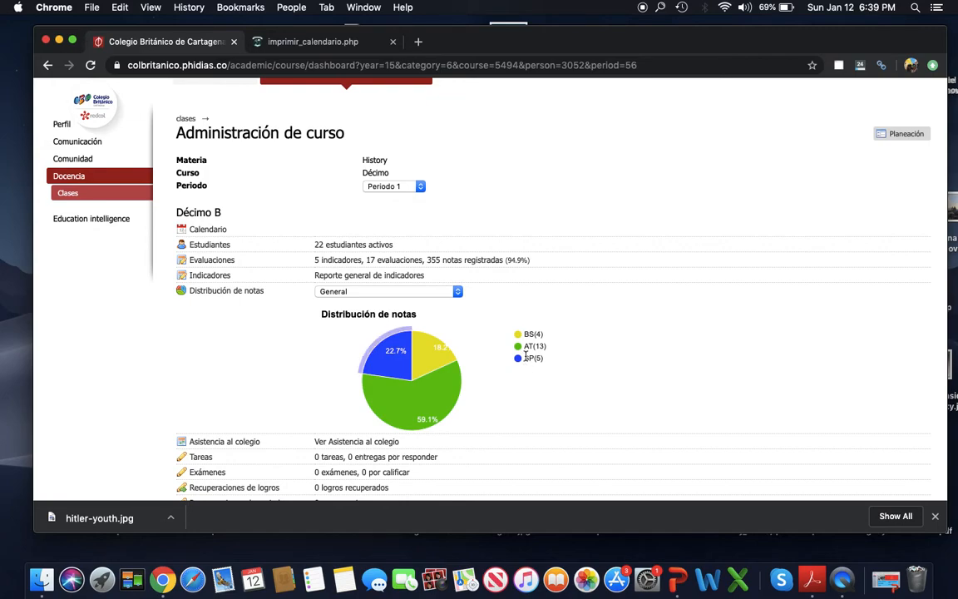
Step: Open the Observaciones page of Décimo B for Periodo 1 and look through the students' grades and observations
mouse_move(425, 402)
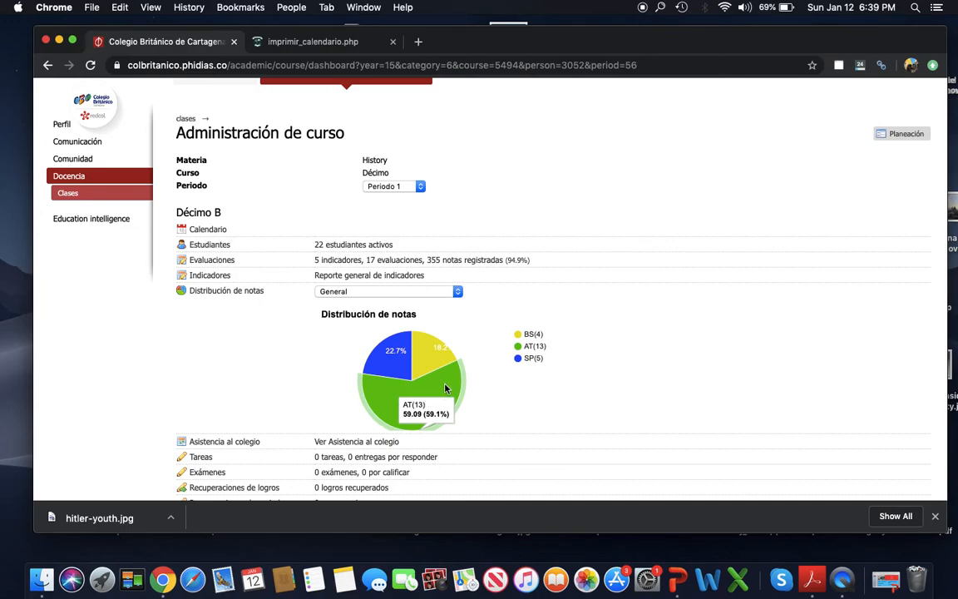
mouse_move(441, 350)
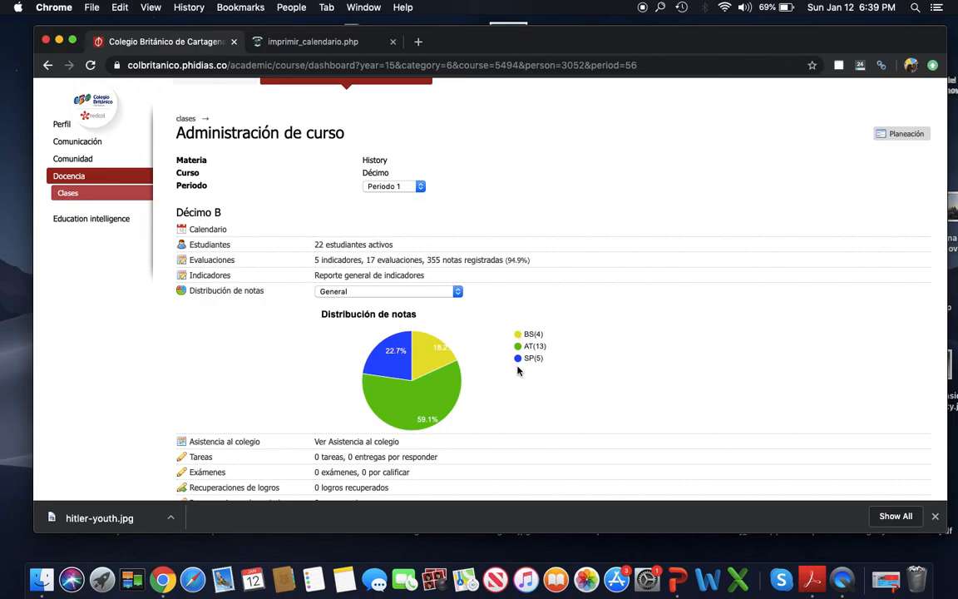
scroll(517, 371, "down", 5)
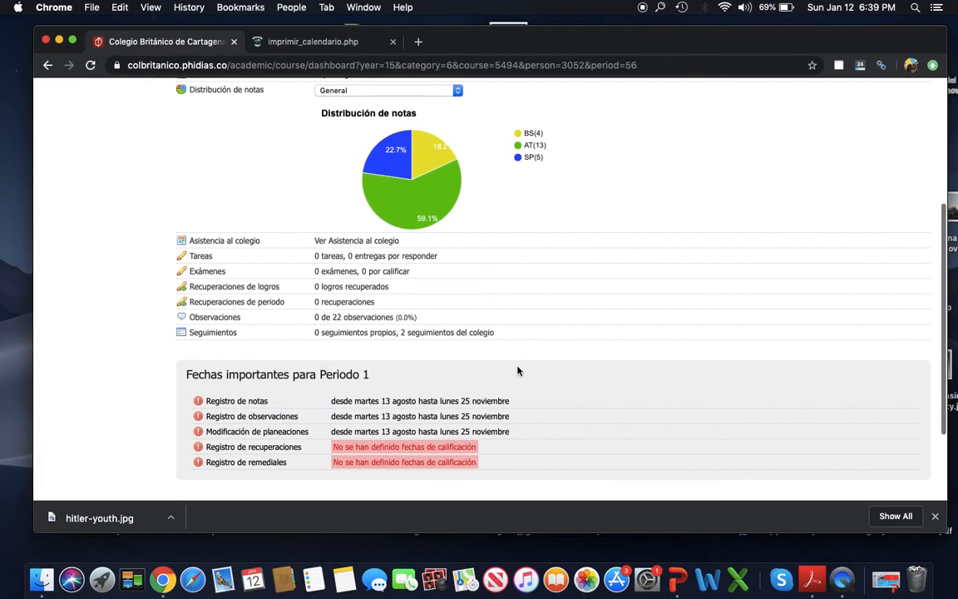
left_click(230, 326)
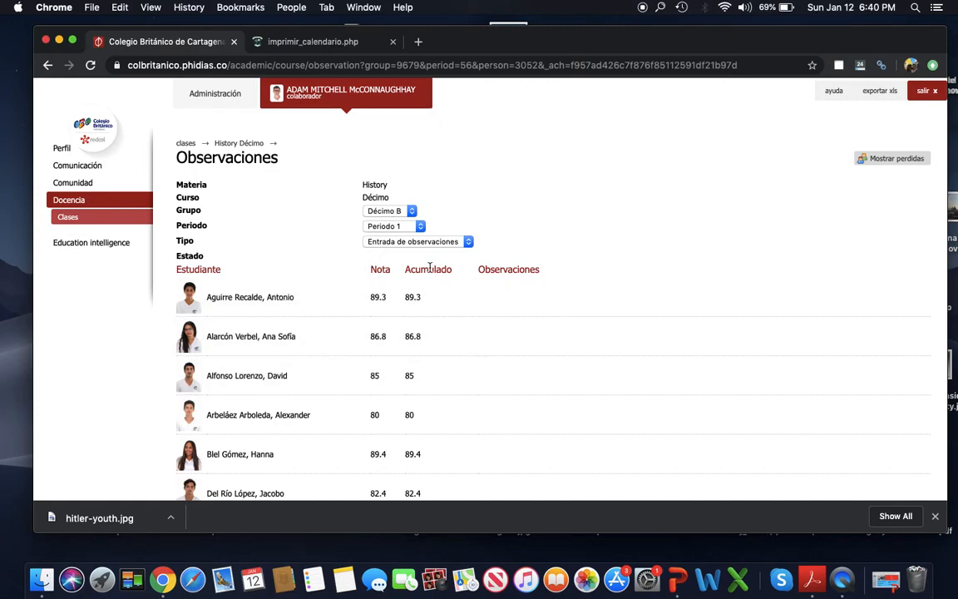
scroll(595, 301, "down", 15)
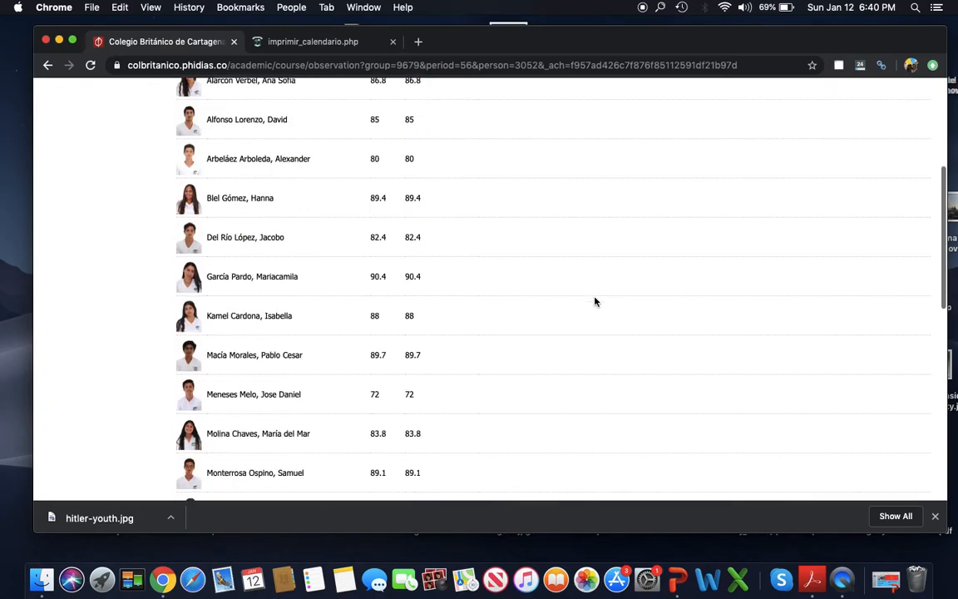
scroll(595, 301, "up", 15)
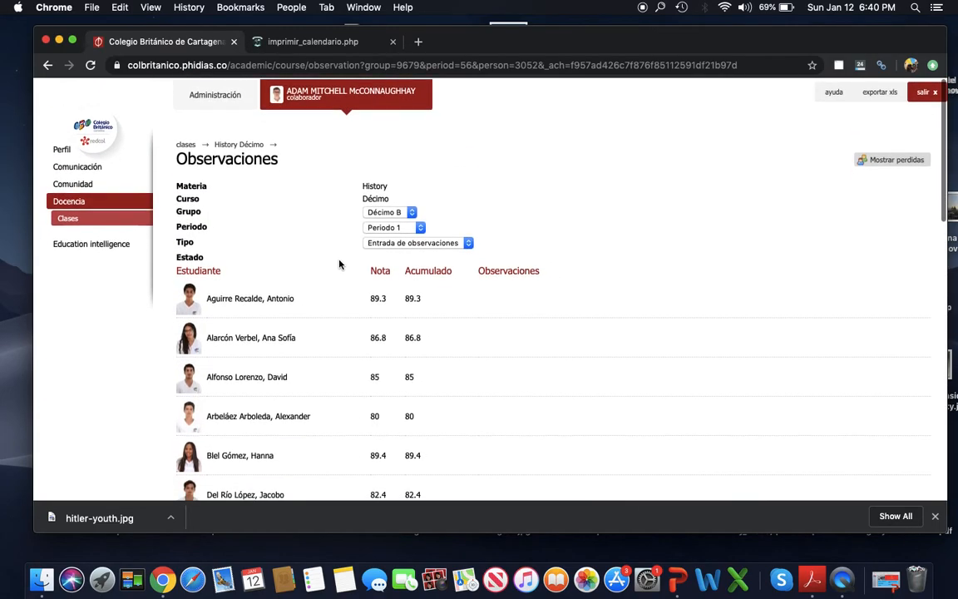
Step: Switch the Observaciones page to Periodo 2 for entering observations
left_click(426, 241)
left_click(414, 230)
left_click(412, 228)
left_click(399, 221)
left_click(609, 154)
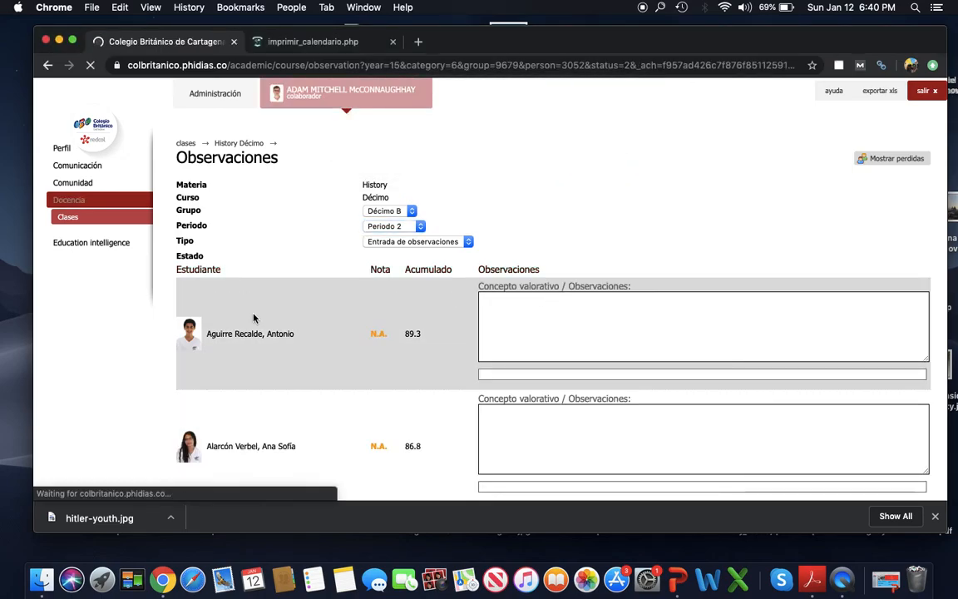
Step: Write a trial observation for the first student in the list, saying the student "is working really hard", and clear the text again
left_click(530, 313)
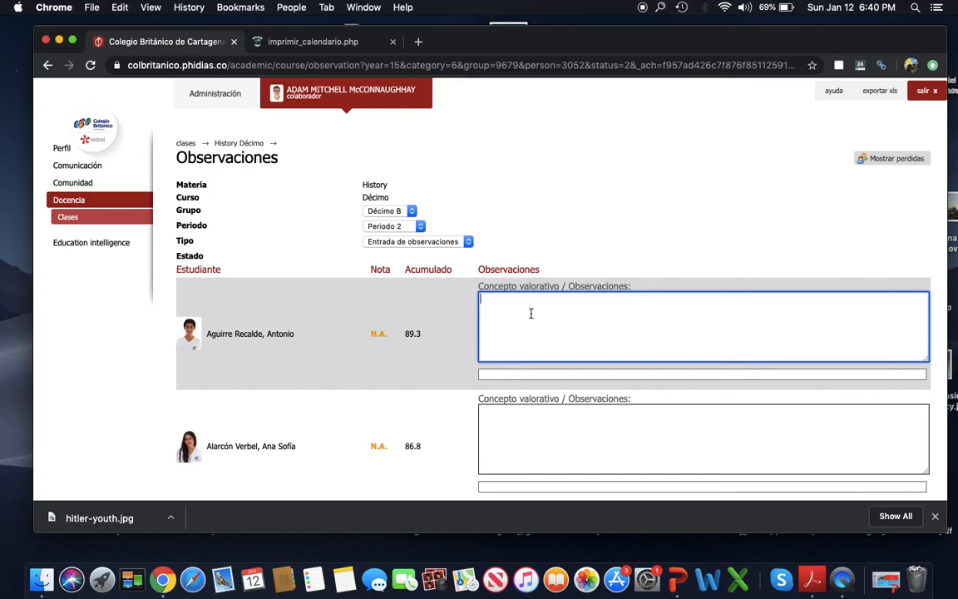
type("Antonio is working really hard")
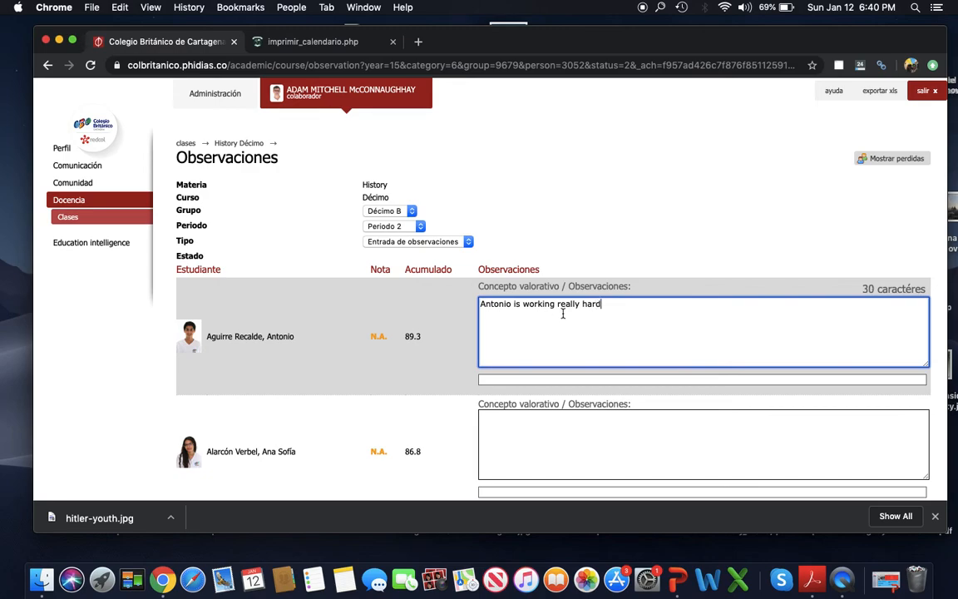
triple_click(577, 305)
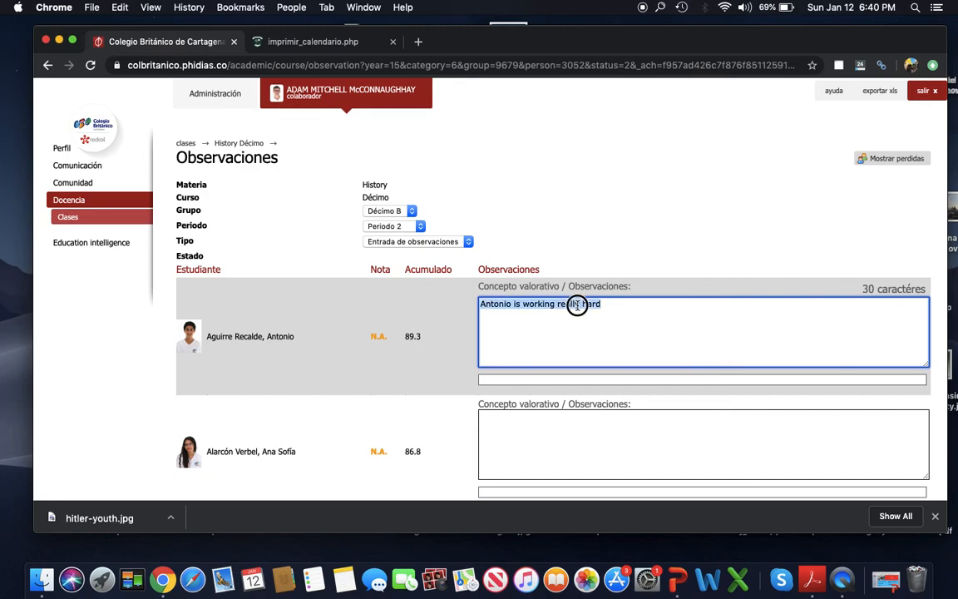
key("BackSpace")
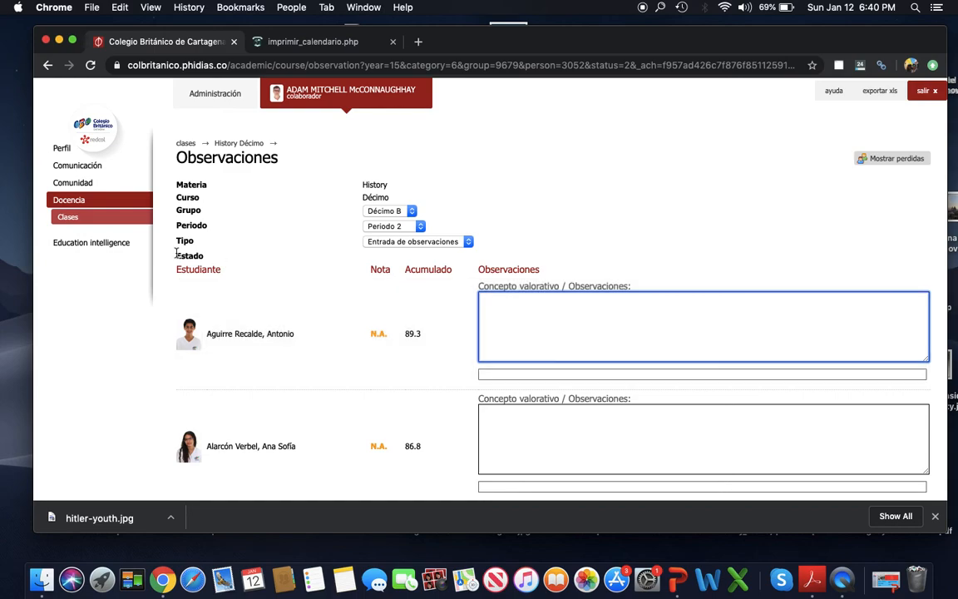
Step: Return to the class list and open the course administration page of Décimo History
left_click(69, 218)
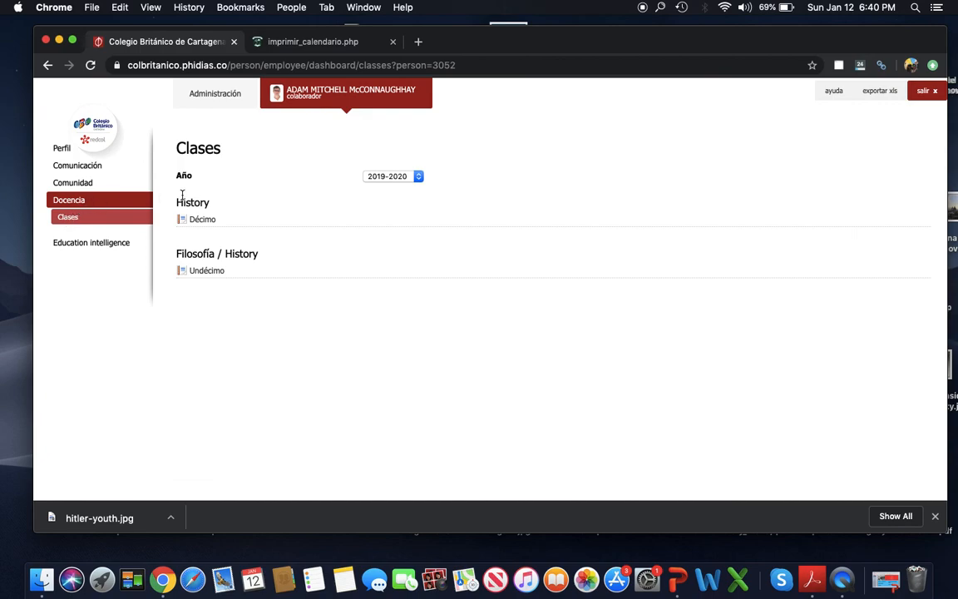
left_click(202, 220)
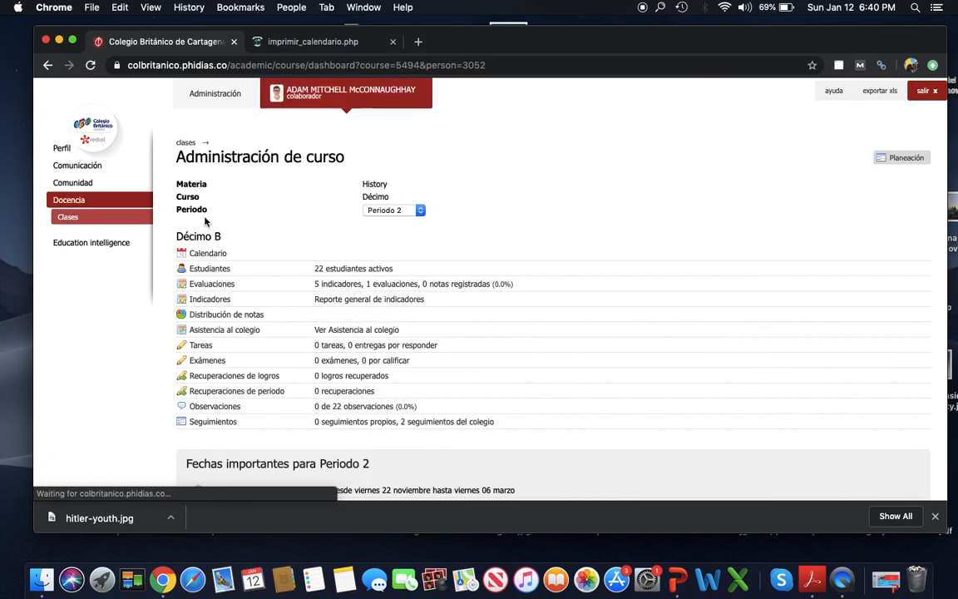